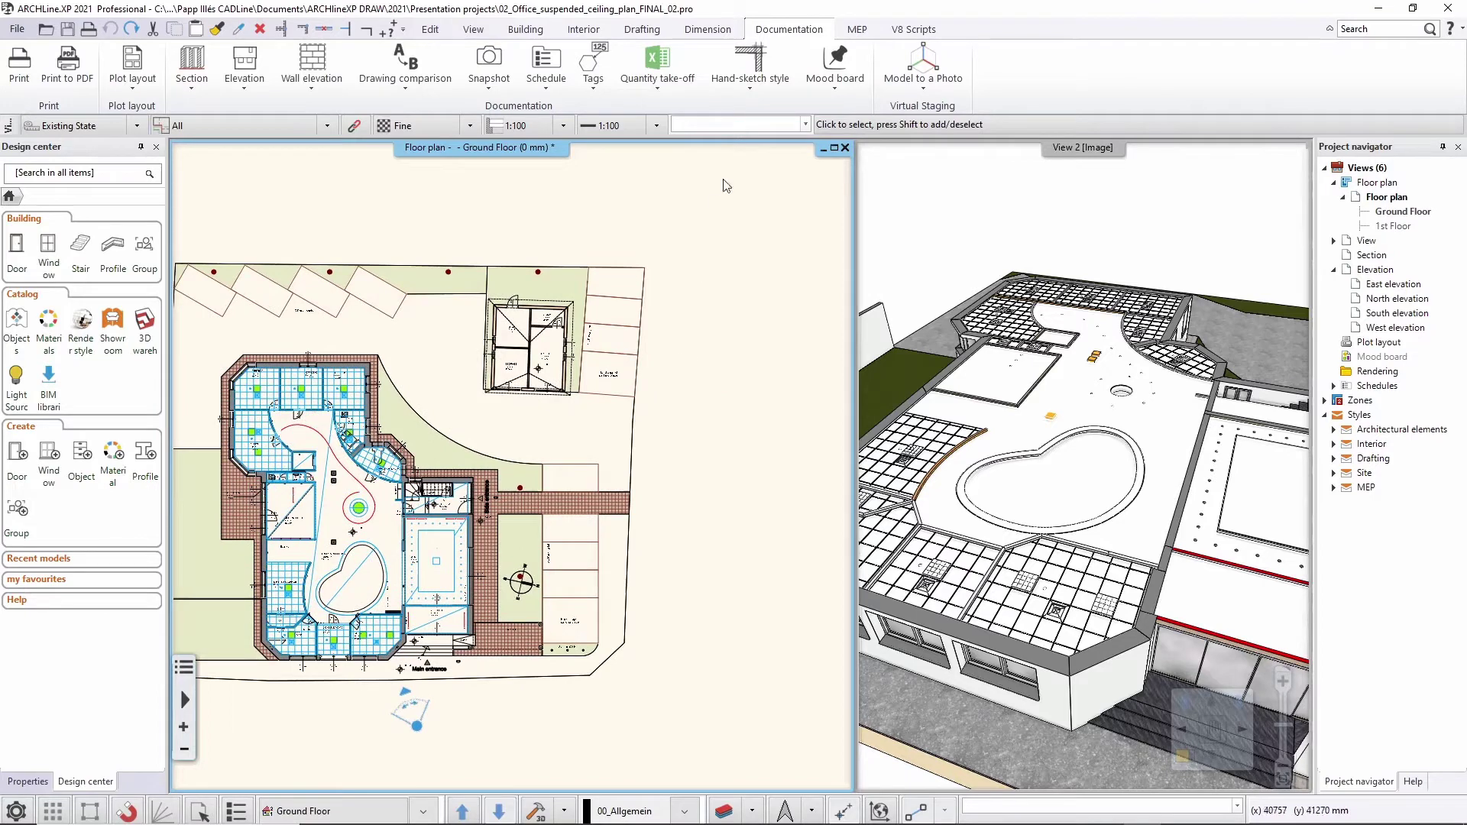
Open the schedule definition and choose the Window type under the Architectural elements discipline
left_click(546, 67)
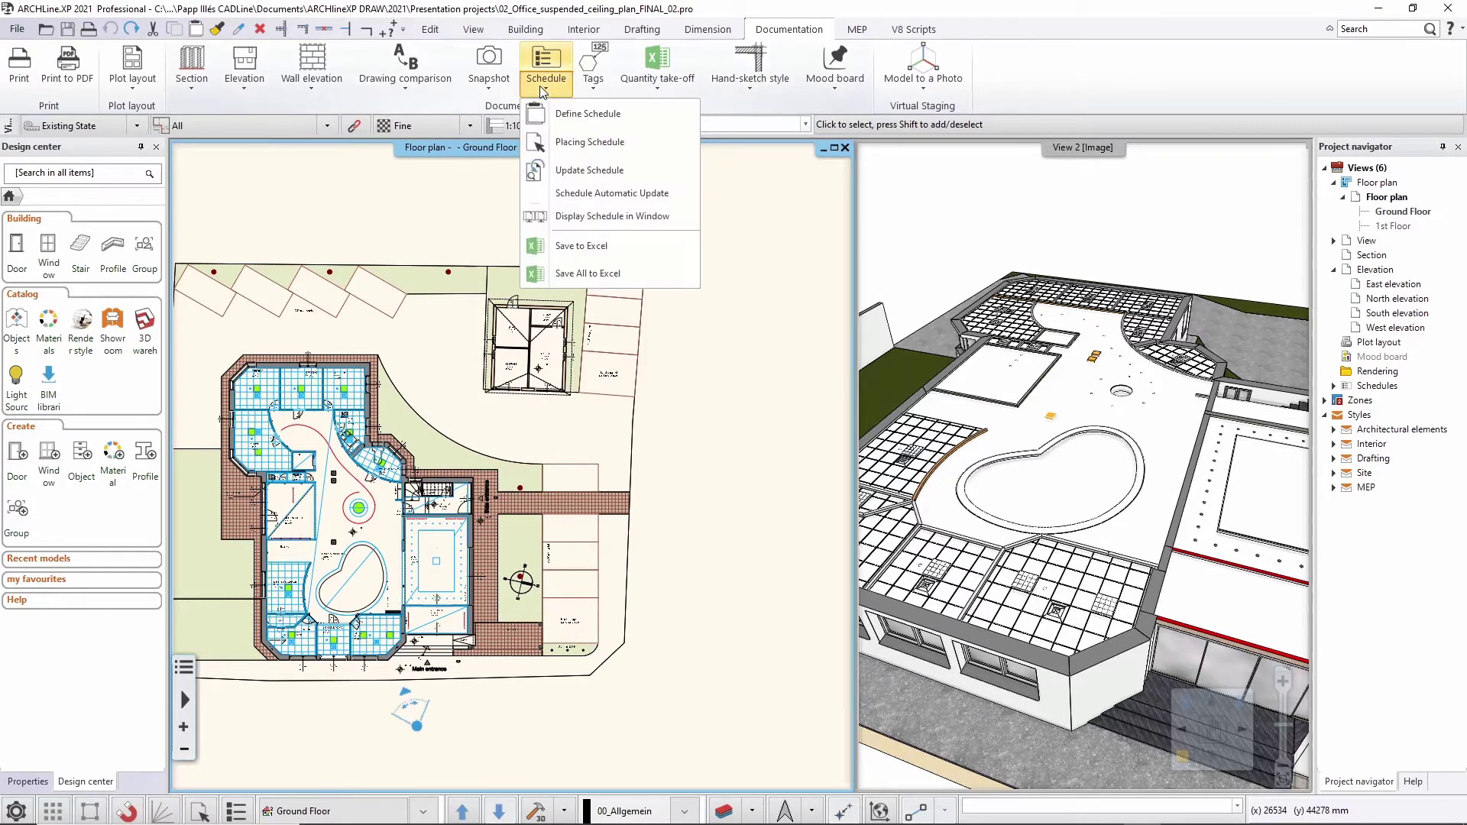
left_click(653, 114)
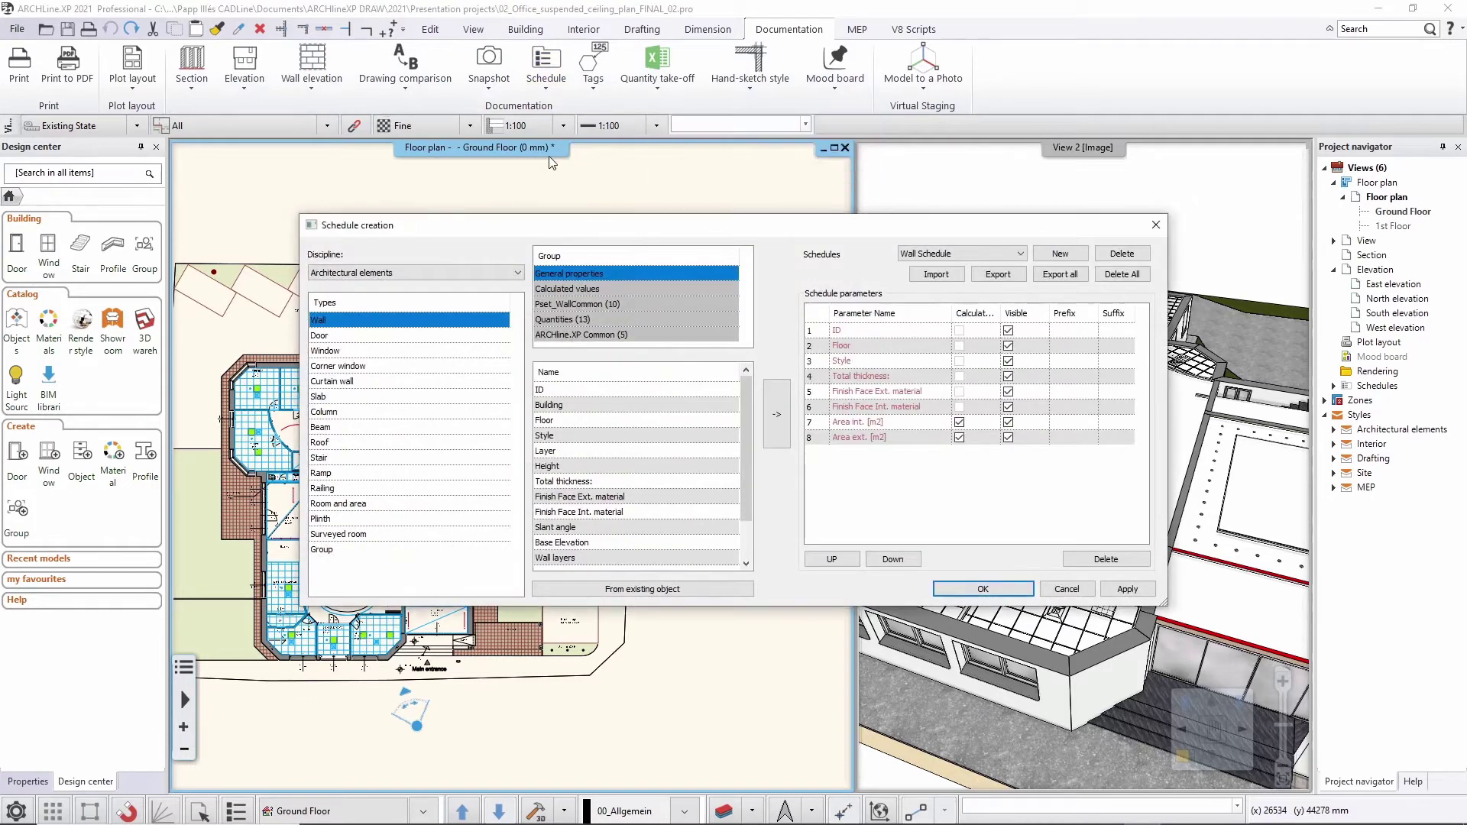
left_click(388, 274)
left_click(384, 285)
left_click(331, 352)
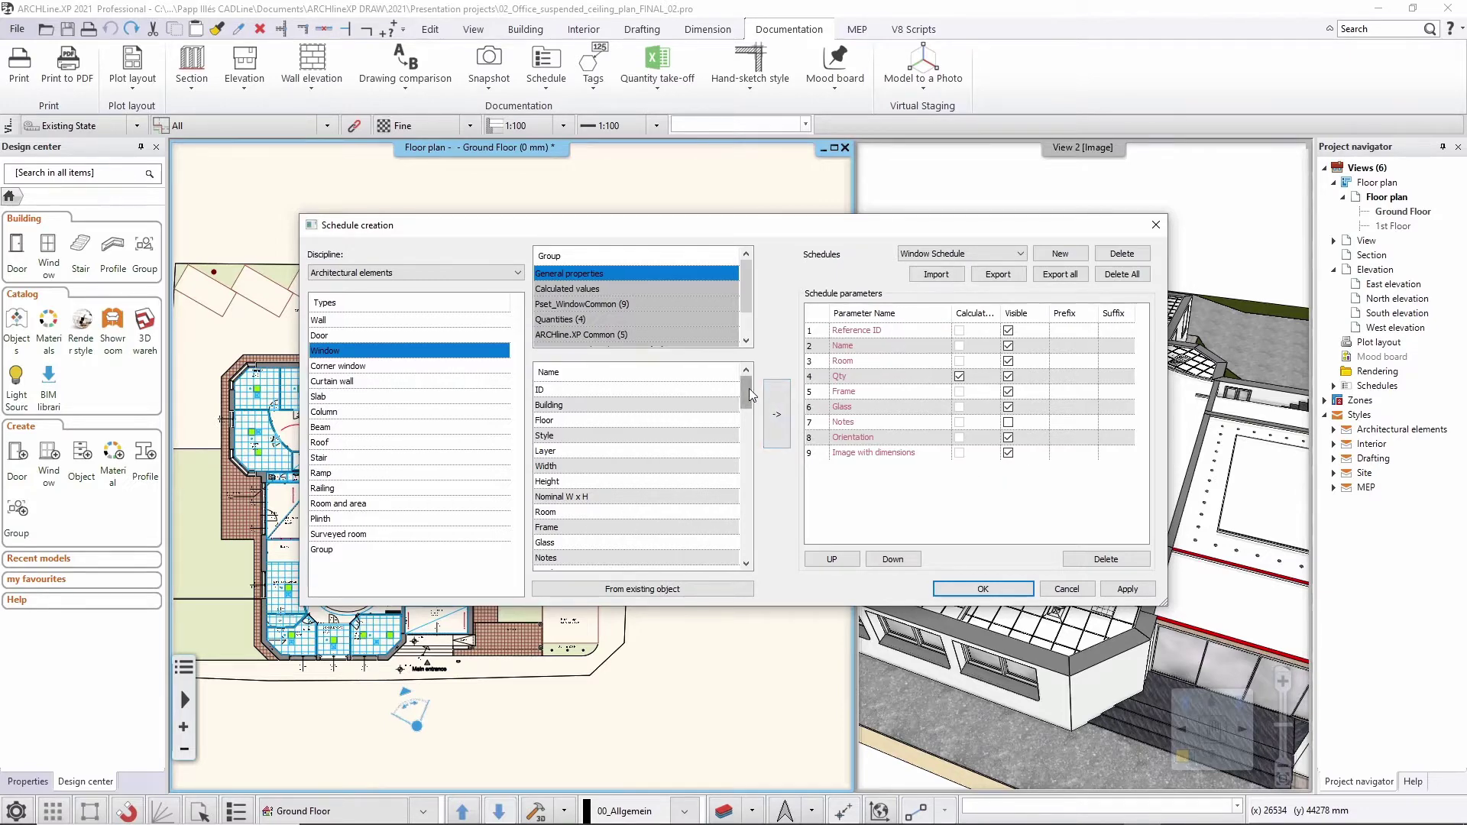
Remove the Glass and Frame parameters from the Window Schedule
left_click_drag(750, 395, 739, 548)
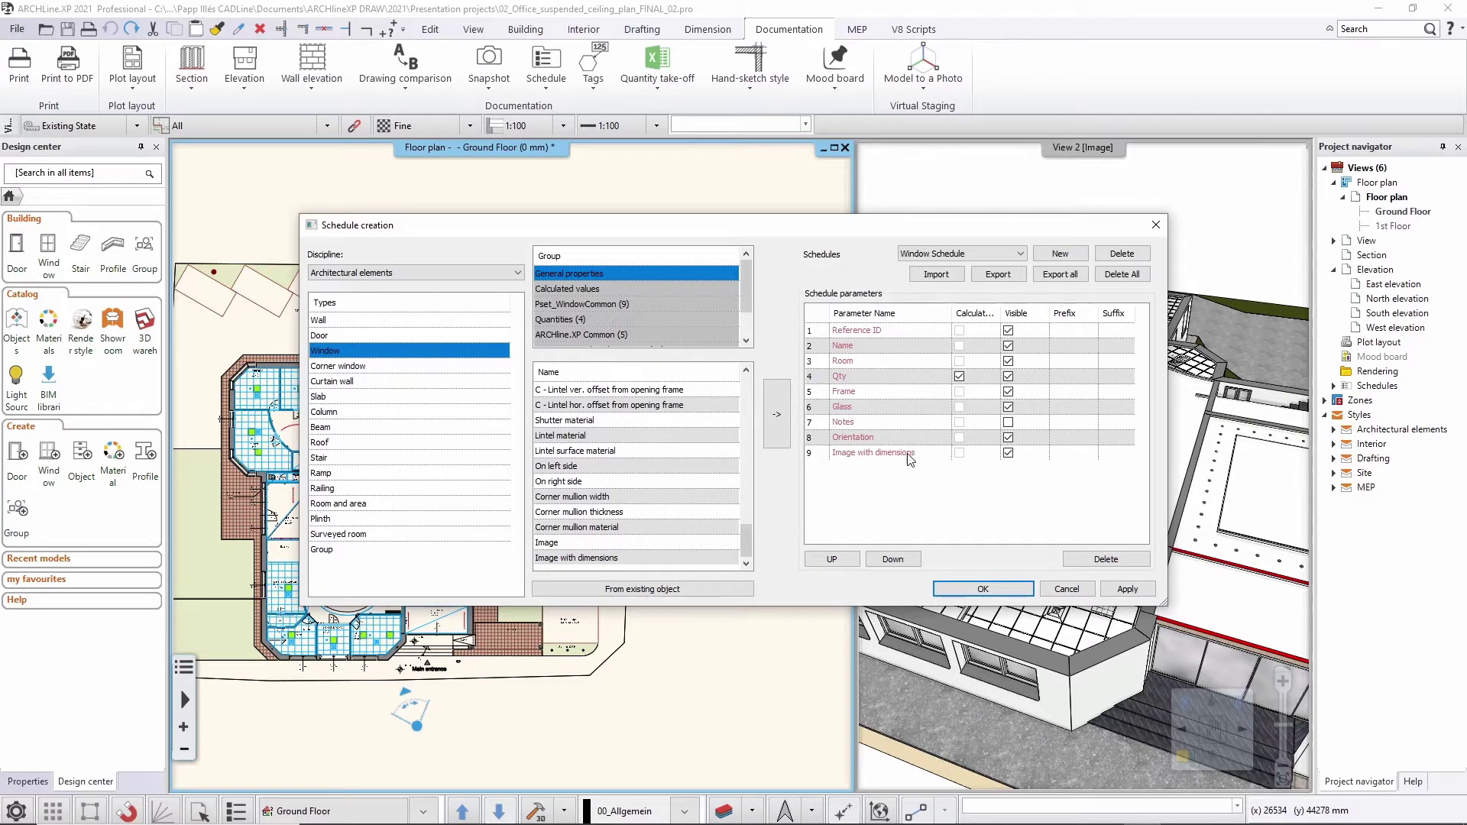
left_click(875, 408)
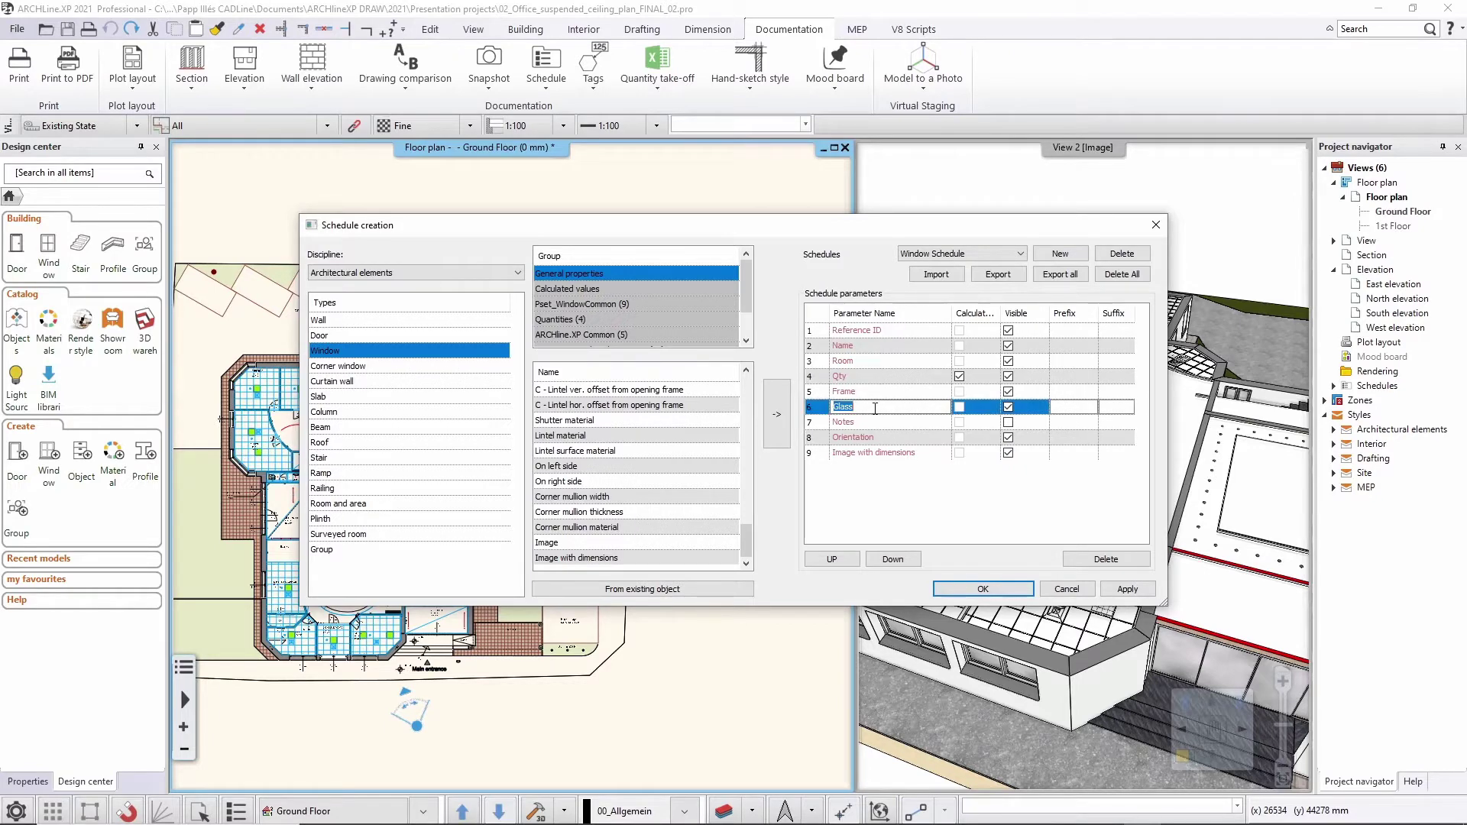
left_click(1130, 564)
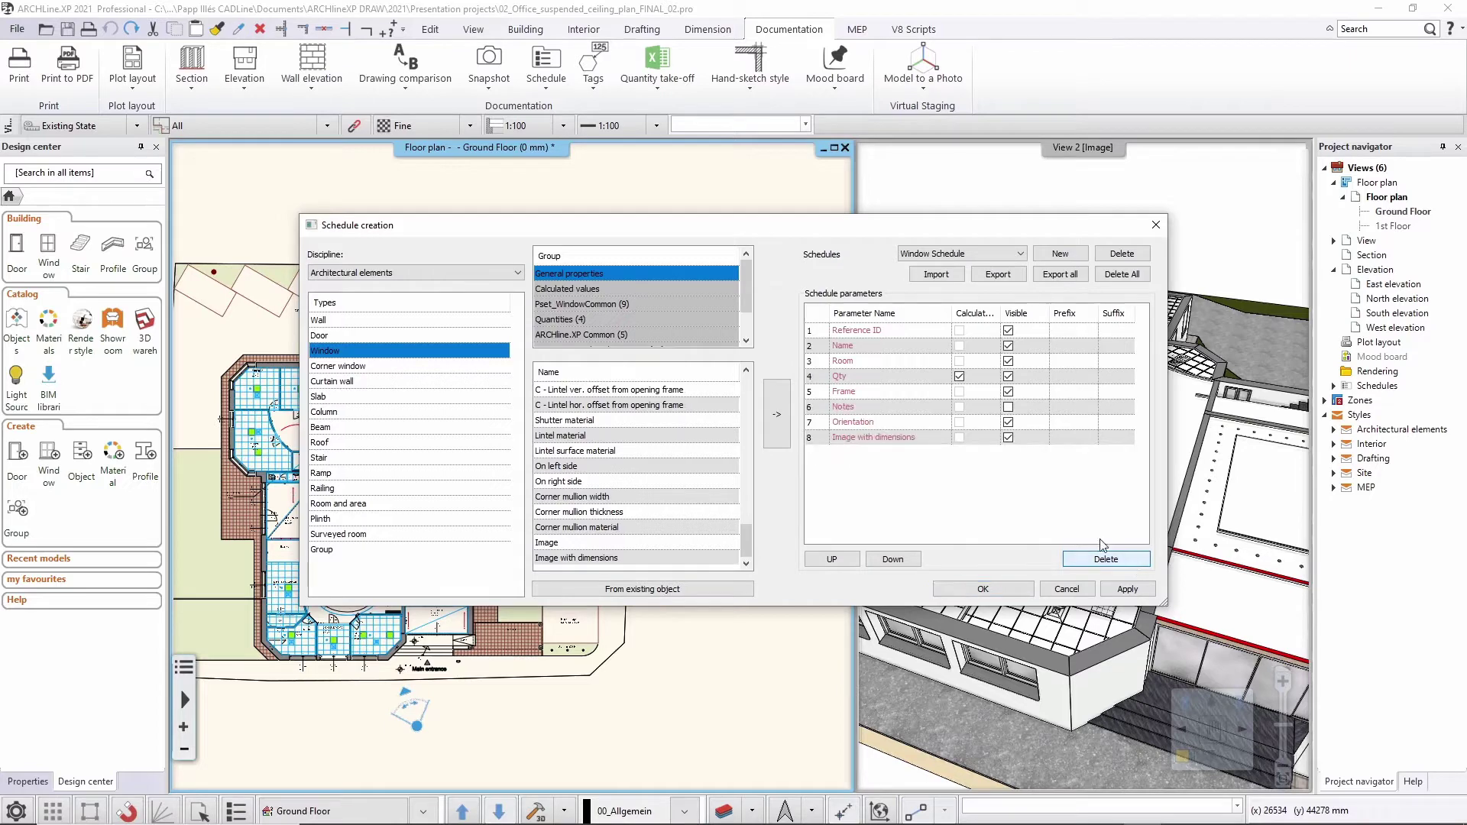
left_click(880, 391)
left_click(1106, 559)
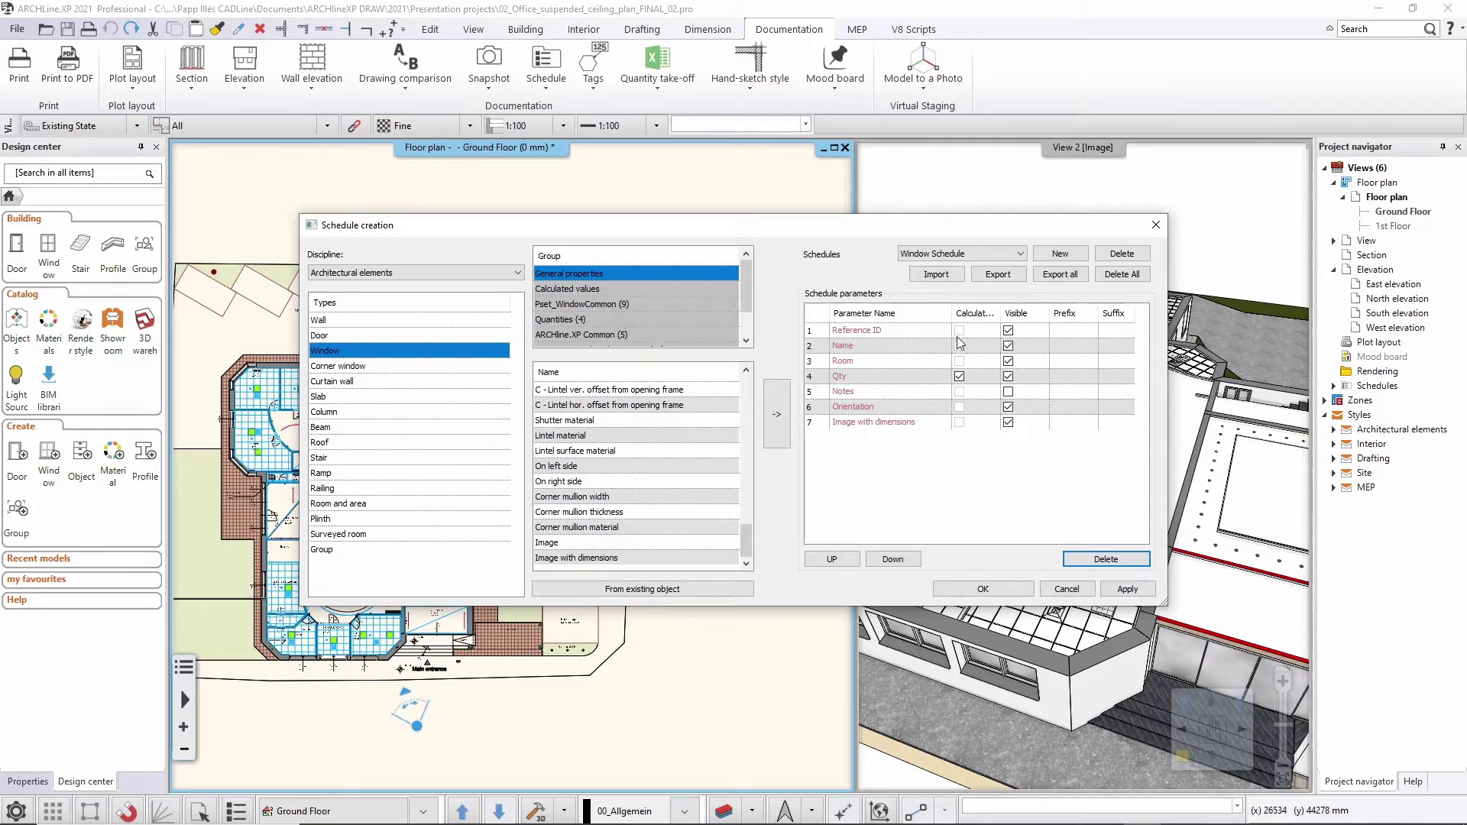
Replace the Reference ID parameter with the general property ID, making ID the first parameter of the Window Schedule
left_click_drag(747, 537, 752, 386)
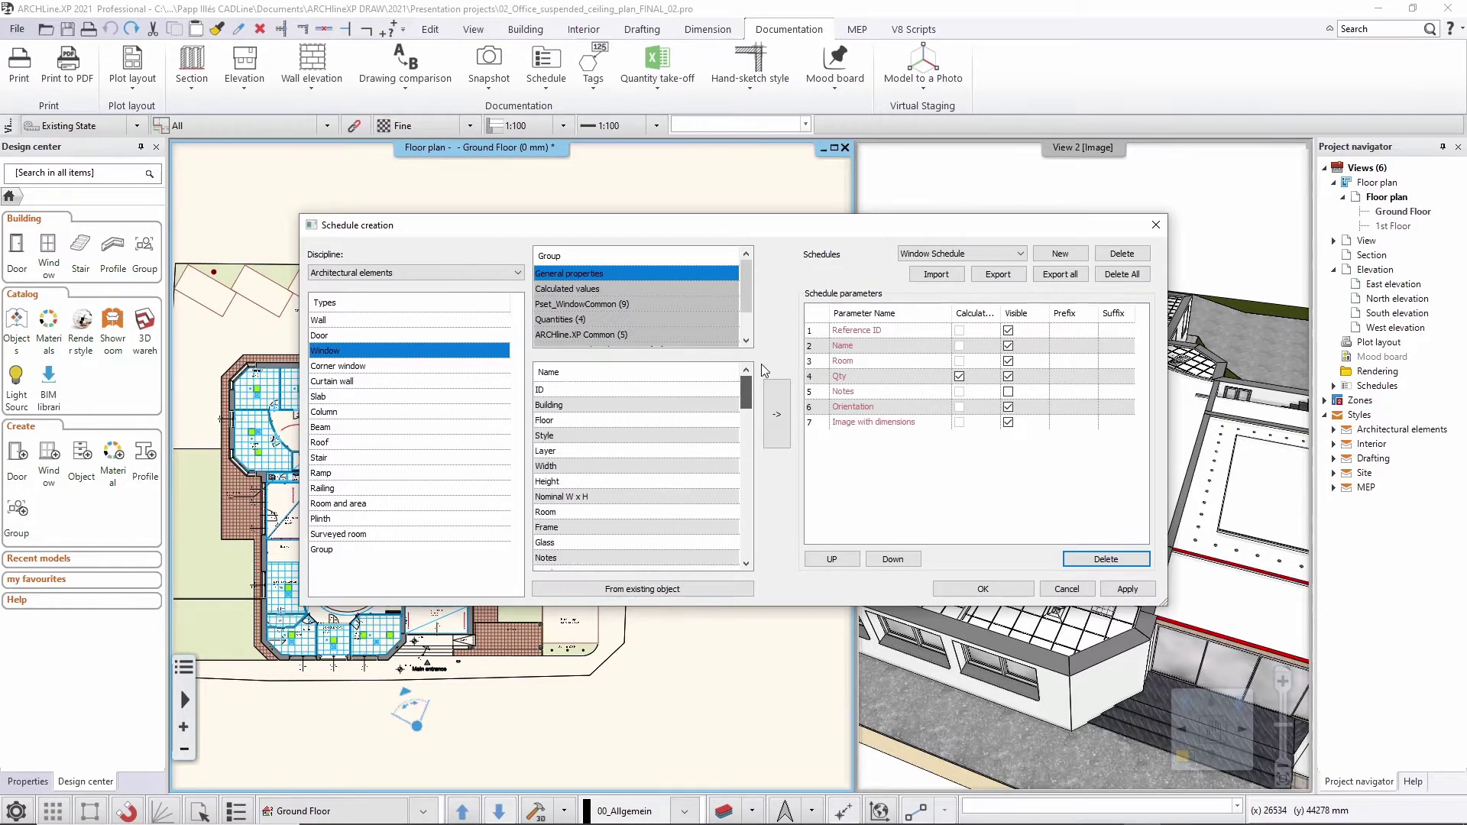
left_click(658, 389)
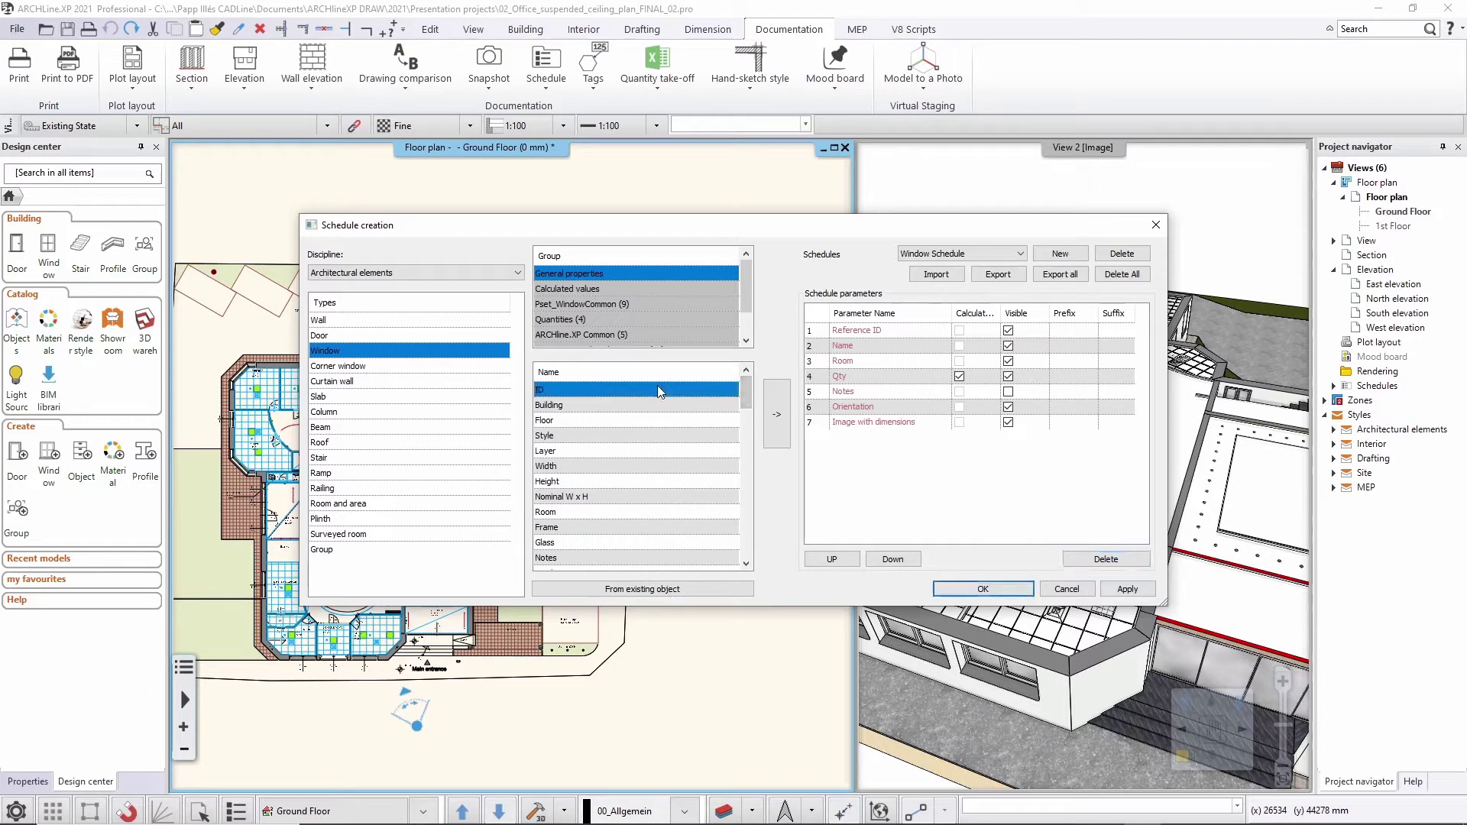
left_click(779, 412)
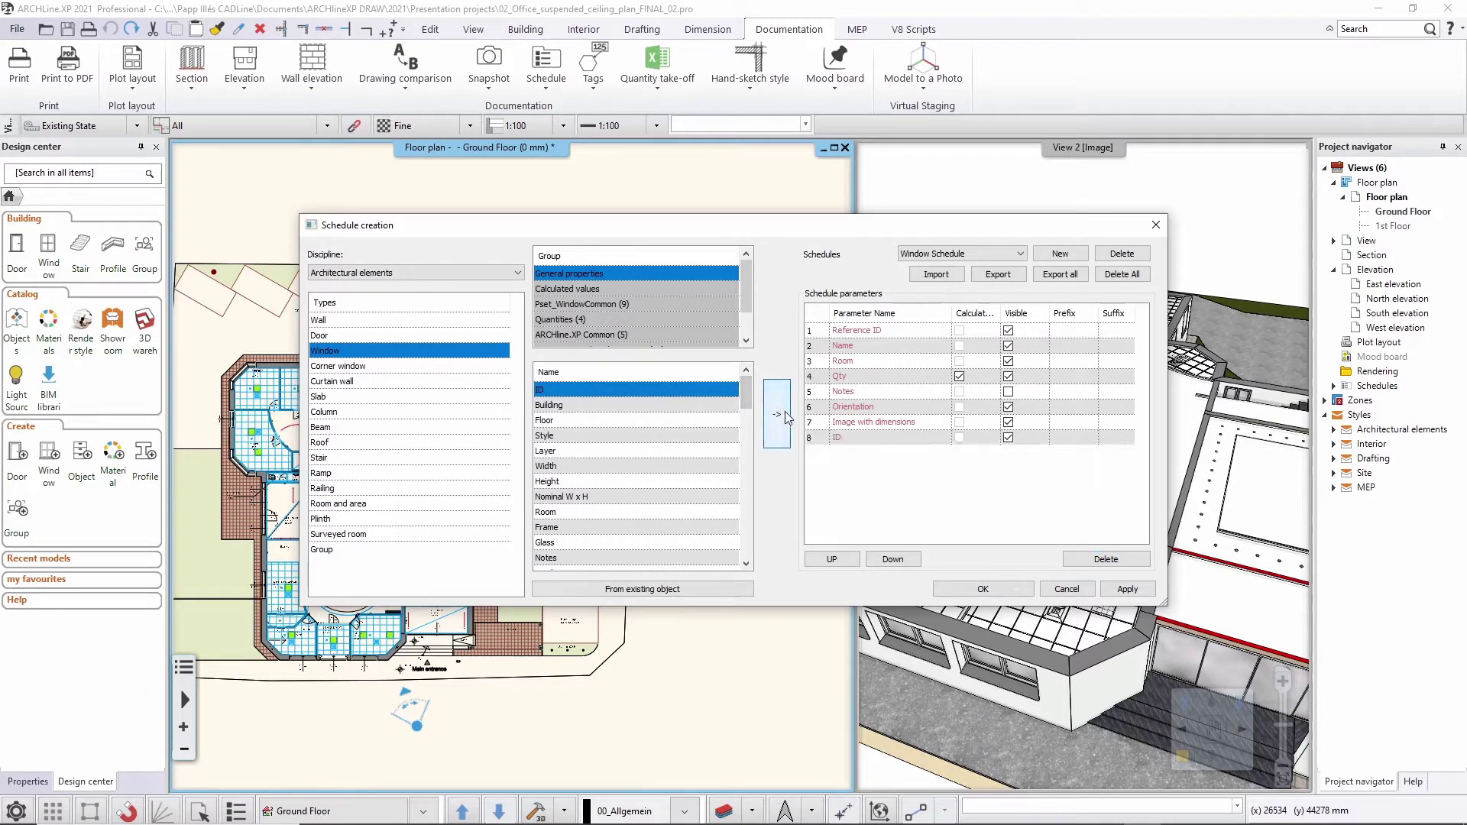
left_click(839, 560)
left_click(839, 561)
left_click(841, 560)
left_click(840, 560)
left_click(843, 560)
left_click(845, 560)
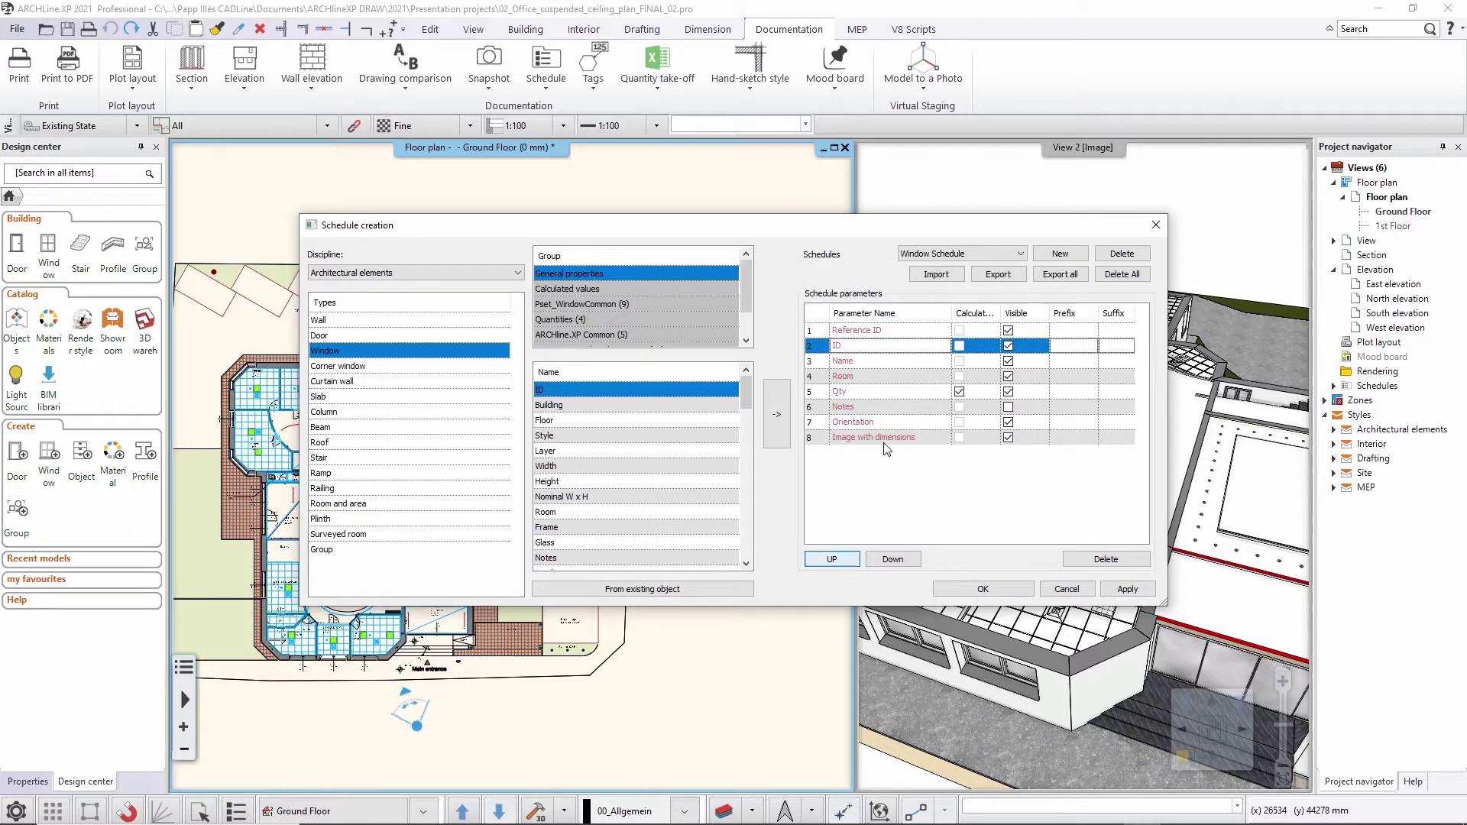
left_click(889, 330)
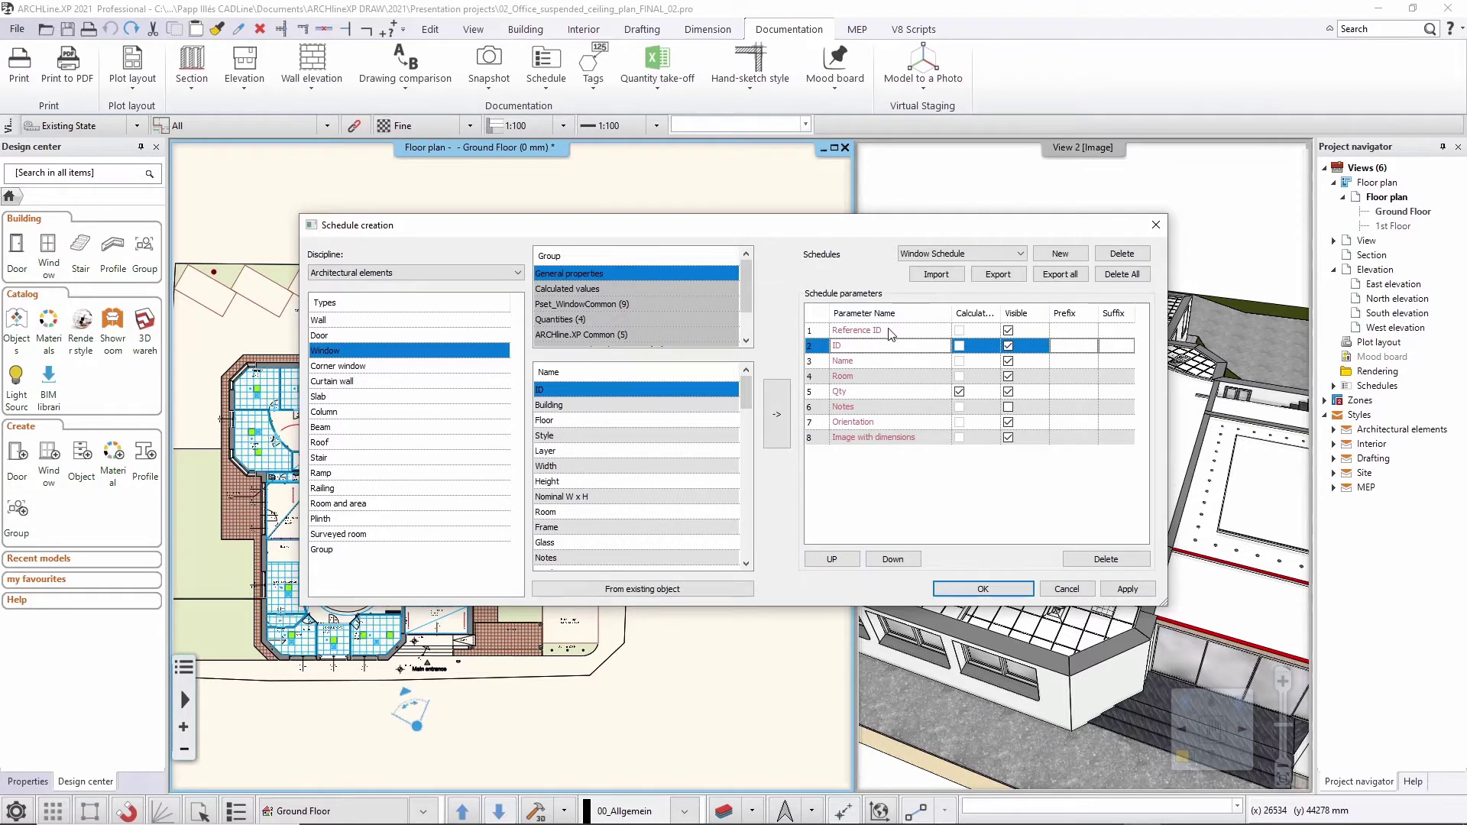
left_click(1080, 561)
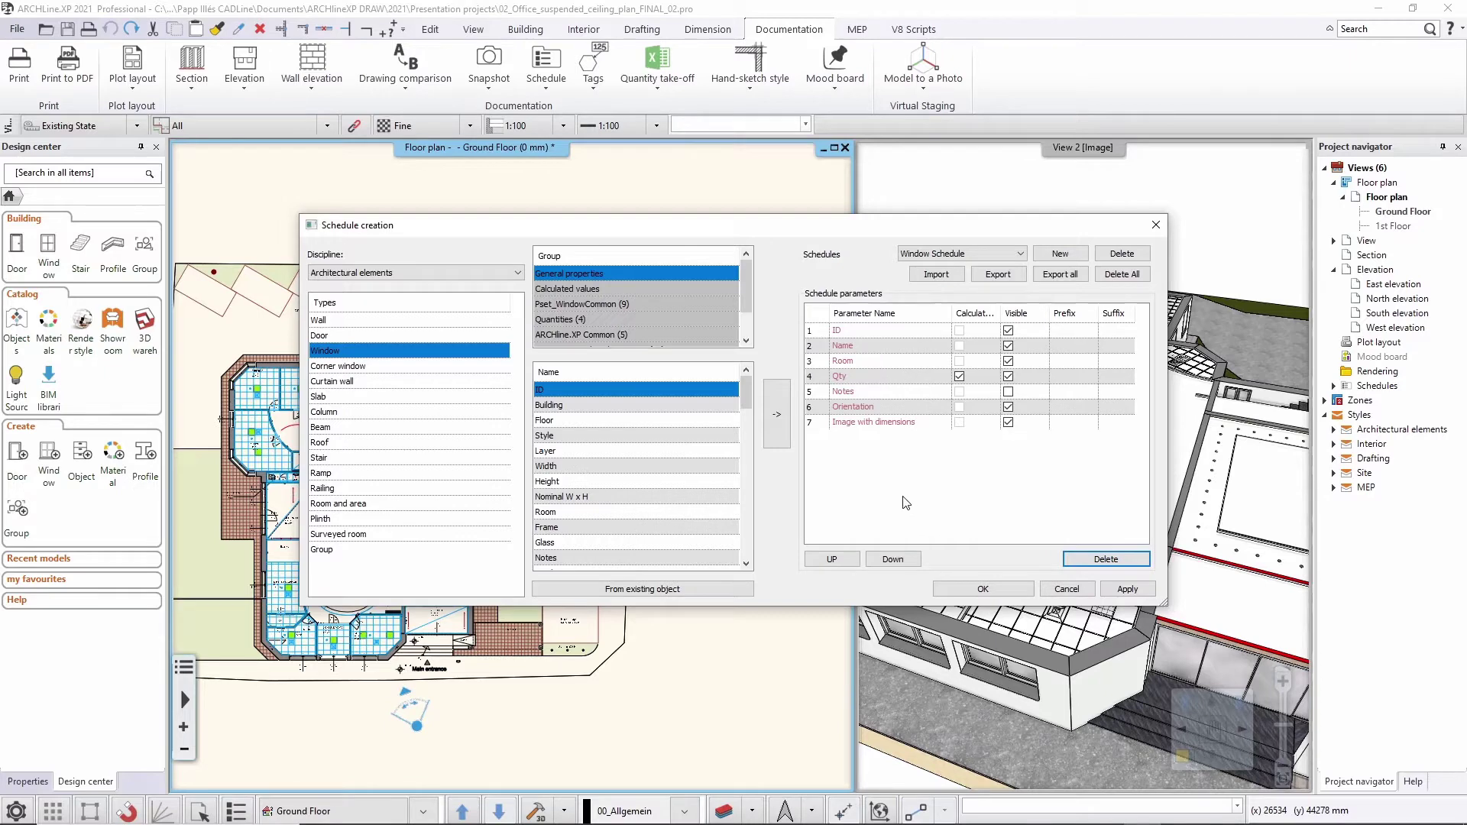
Add the Width and Height general properties to the Window Schedule parameters
left_click(866, 377)
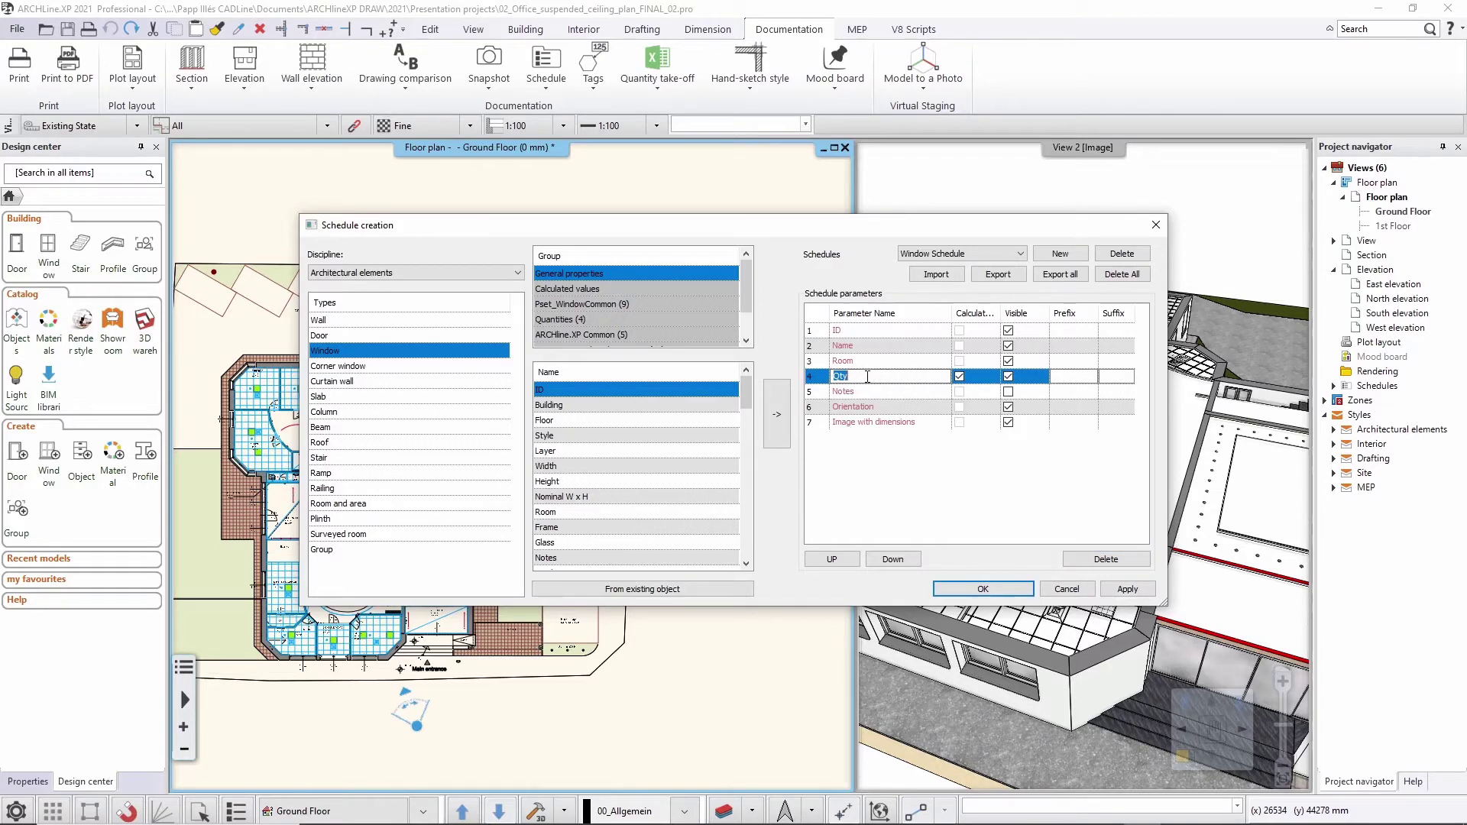
left_click(546, 467)
left_click(776, 414)
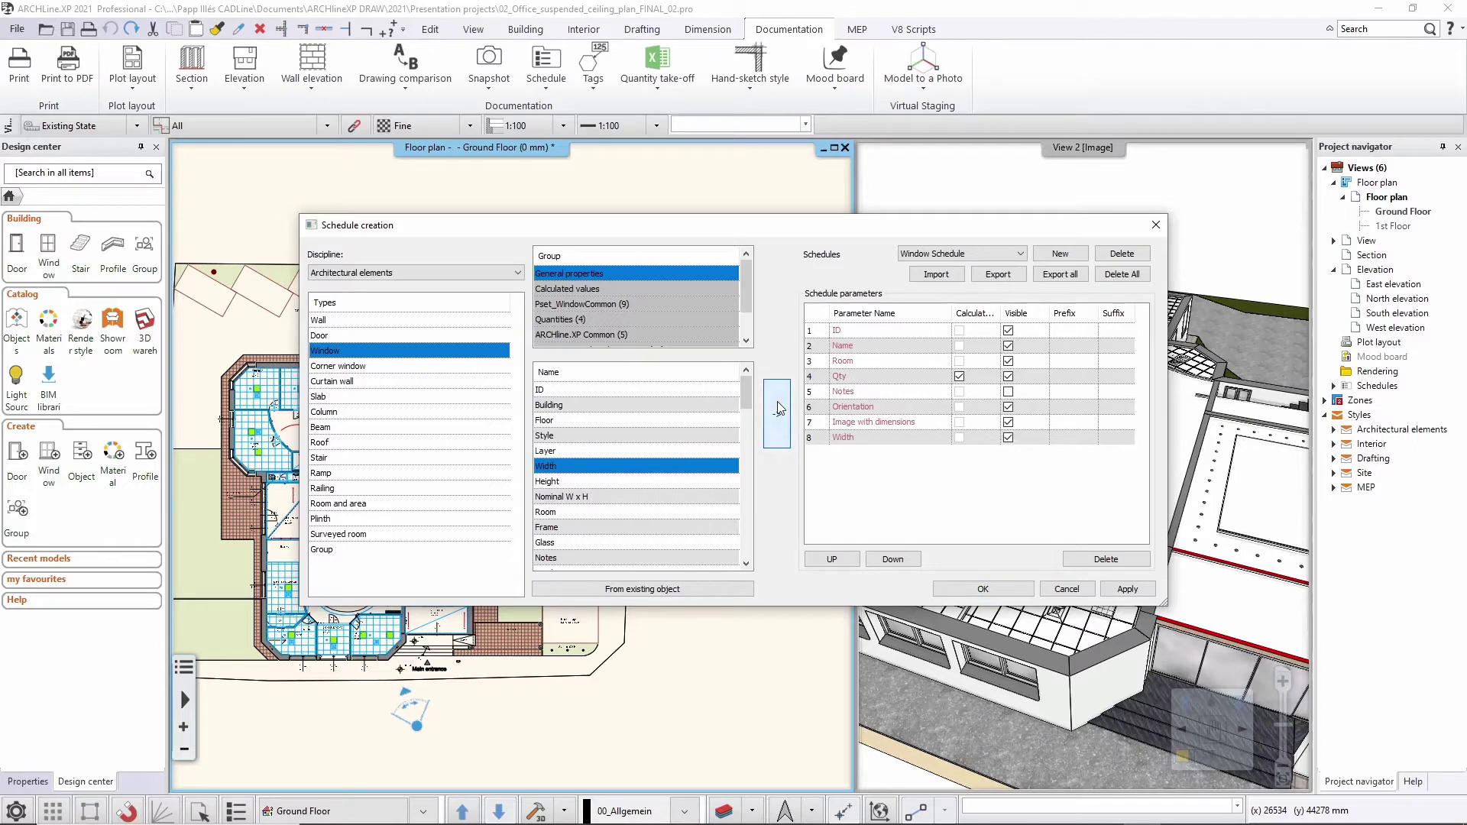
left_click(588, 483)
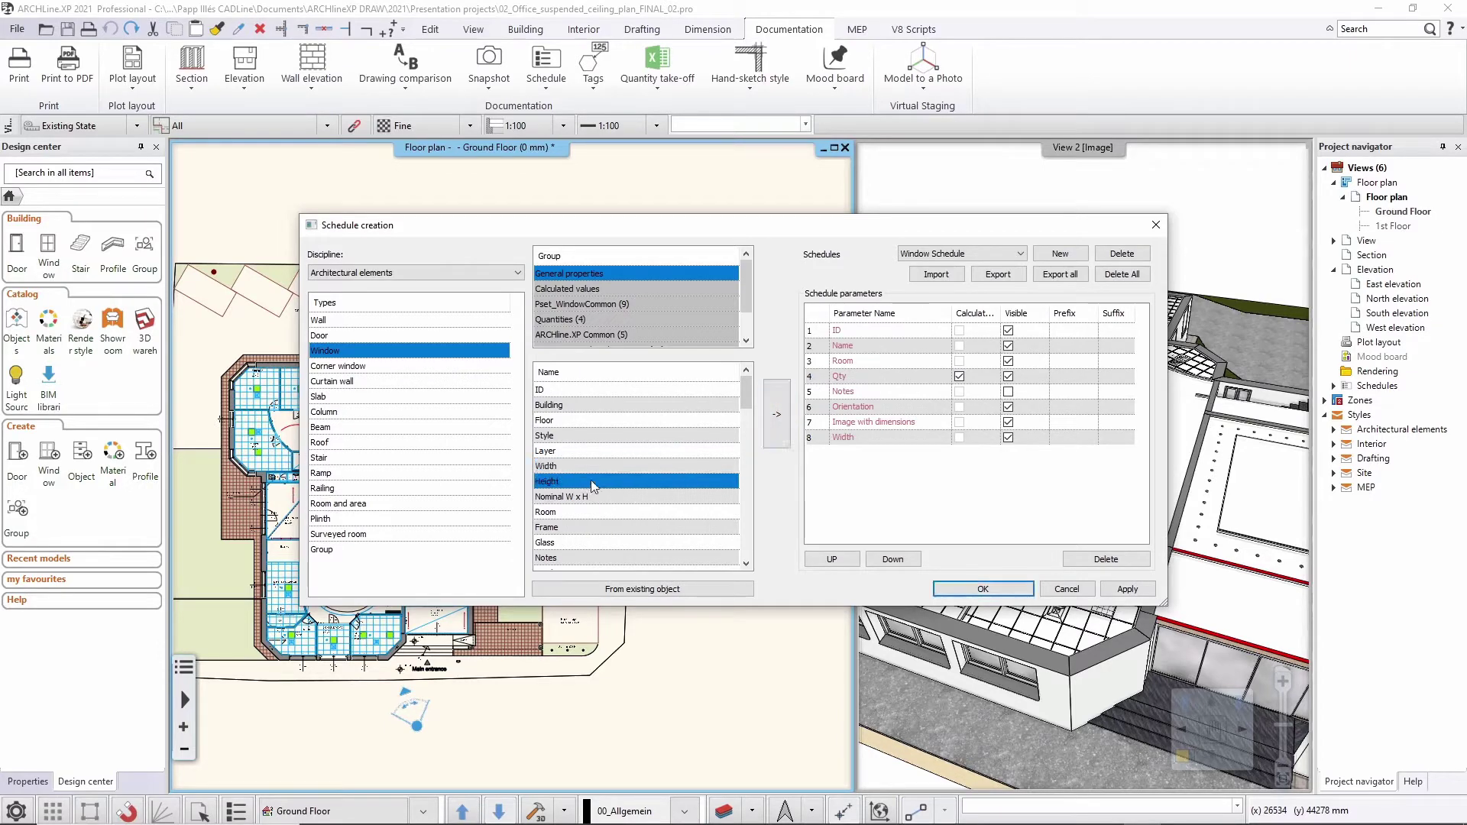
left_click(777, 427)
Reorder the parameters so Width and Height directly follow Qty, and accept the schedule definition
left_click(848, 437)
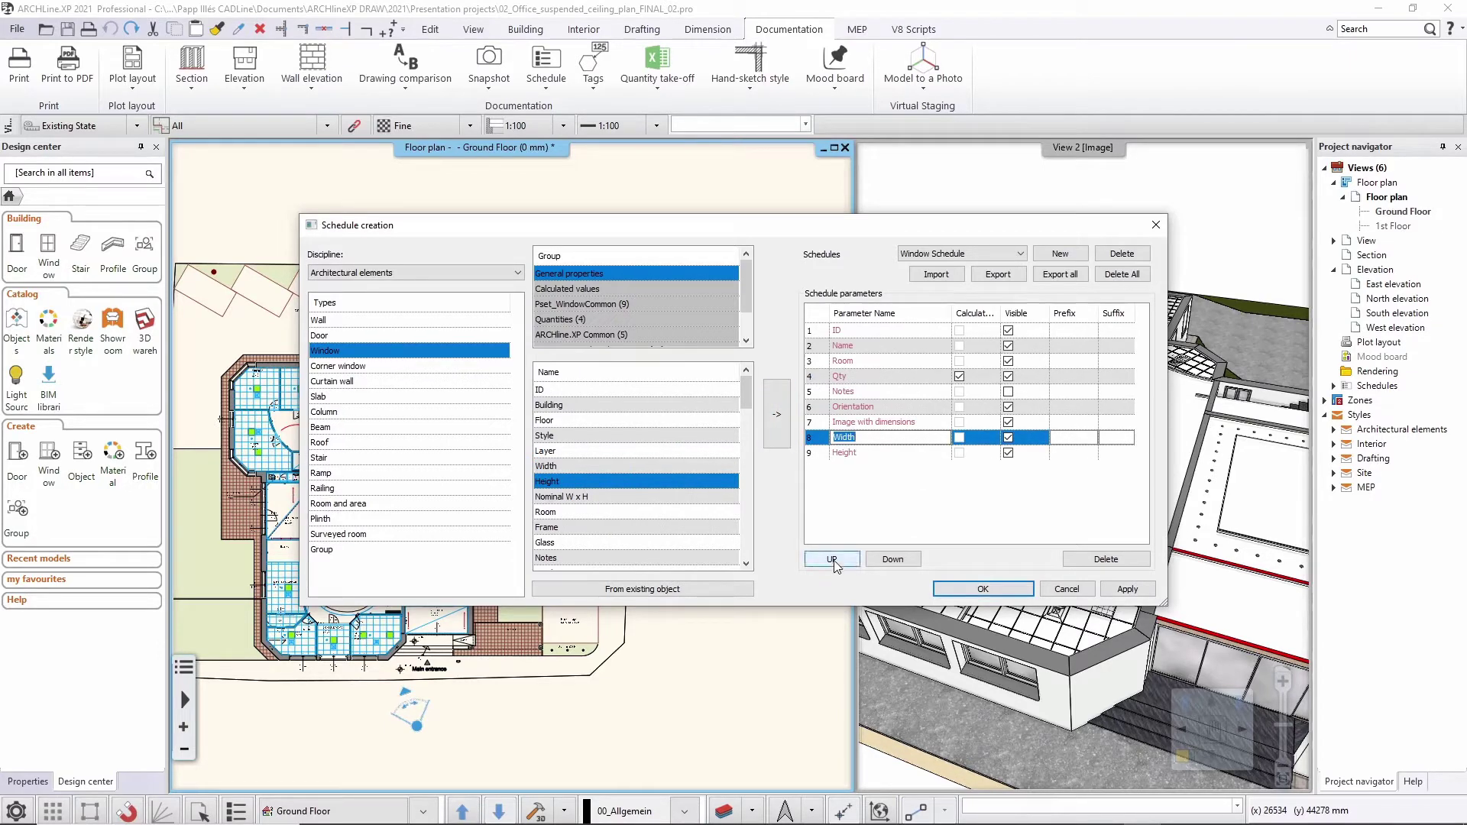
left_click(832, 560)
left_click(832, 560)
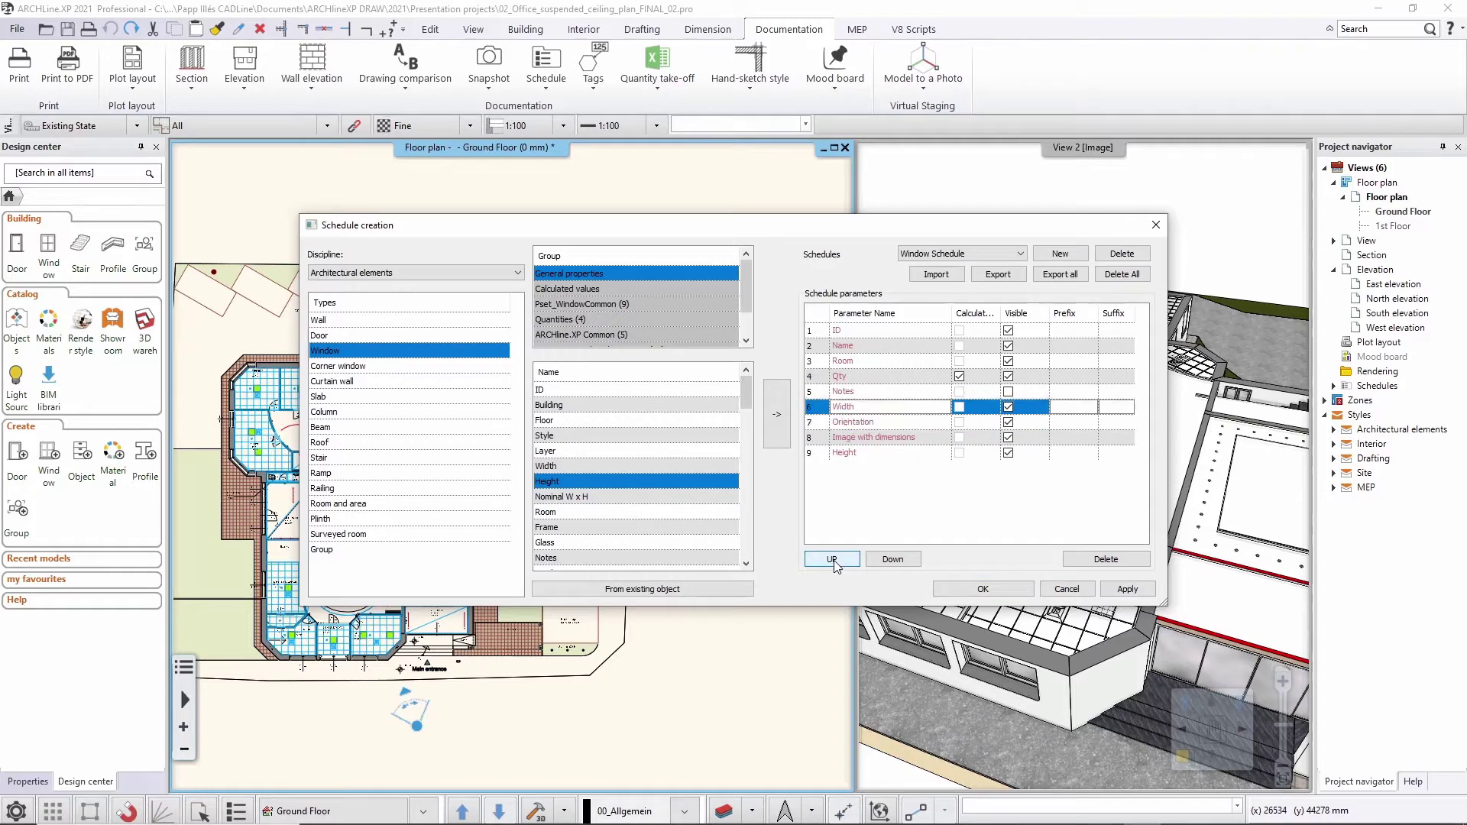
left_click(833, 560)
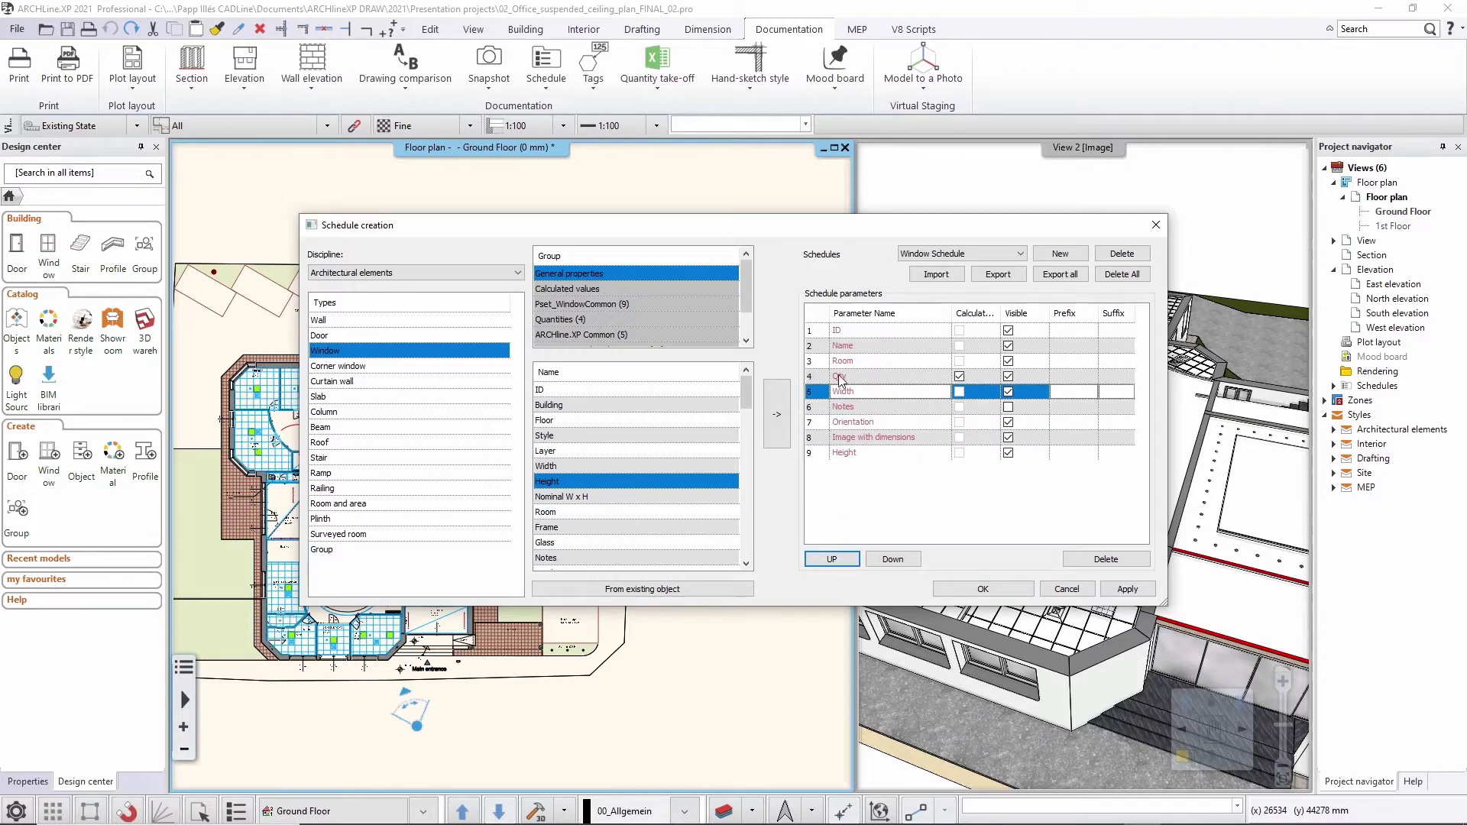
left_click(840, 454)
left_click(841, 564)
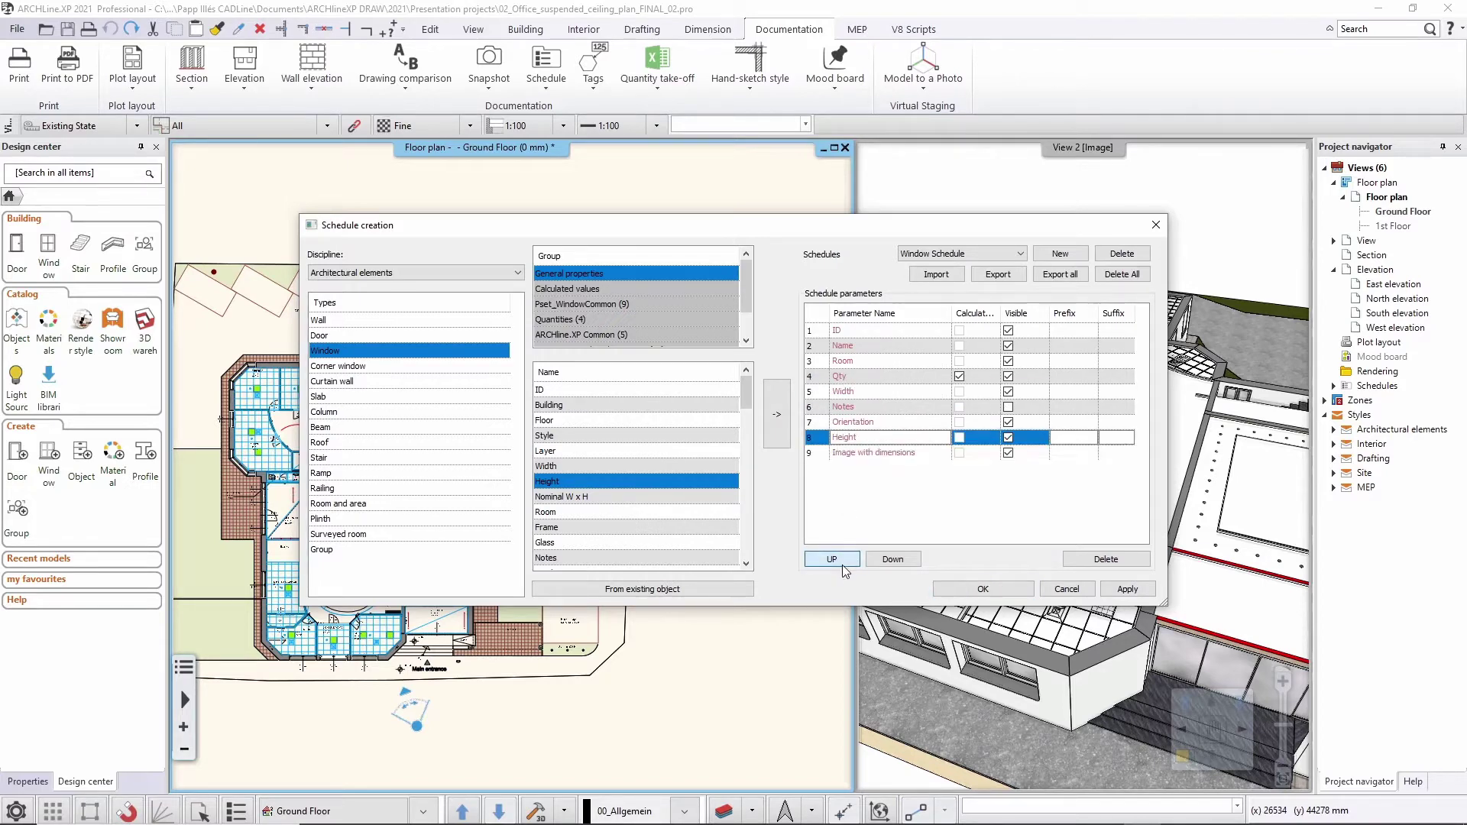
left_click(841, 564)
left_click(832, 559)
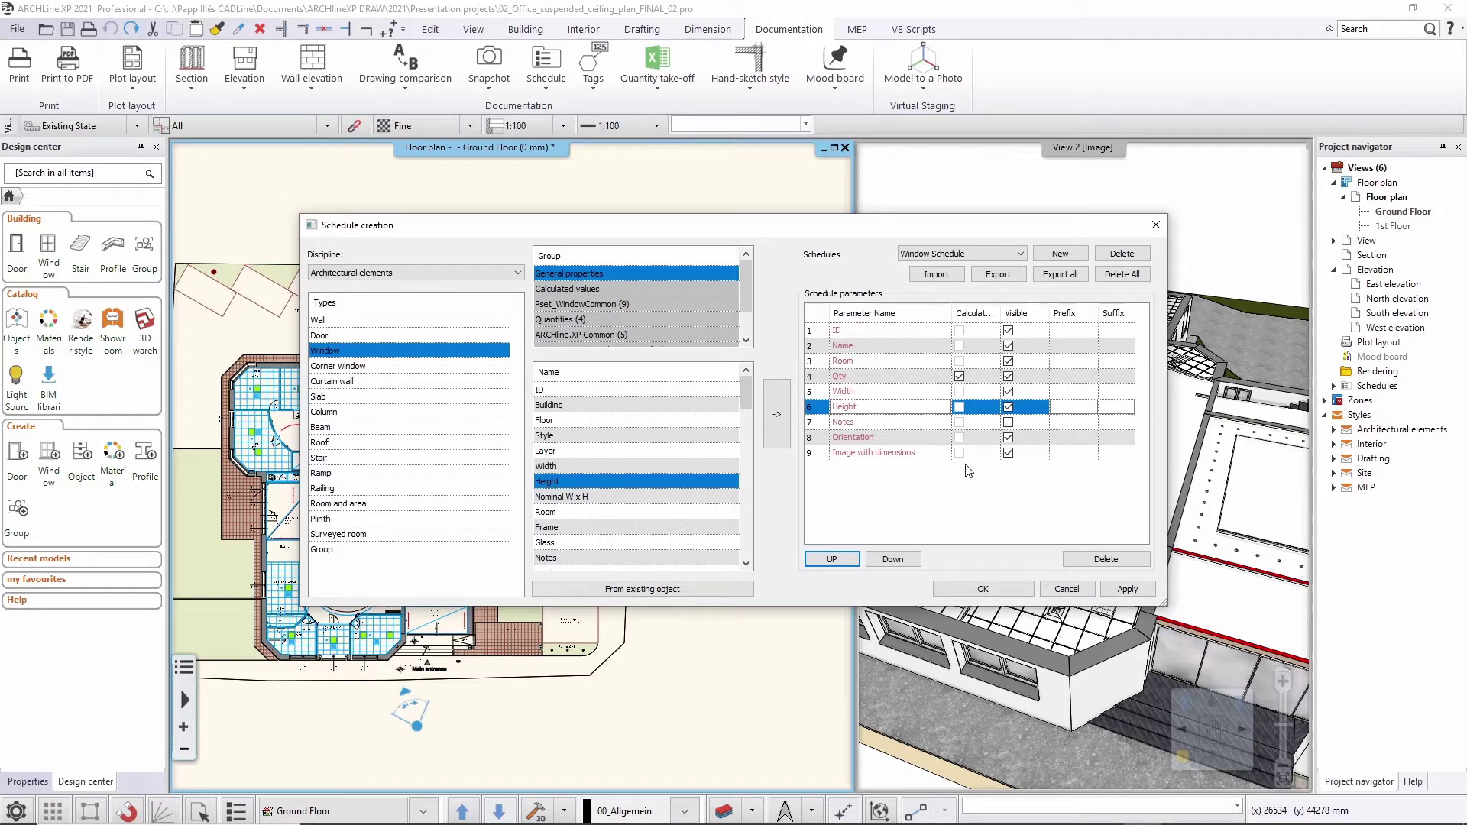
left_click(981, 589)
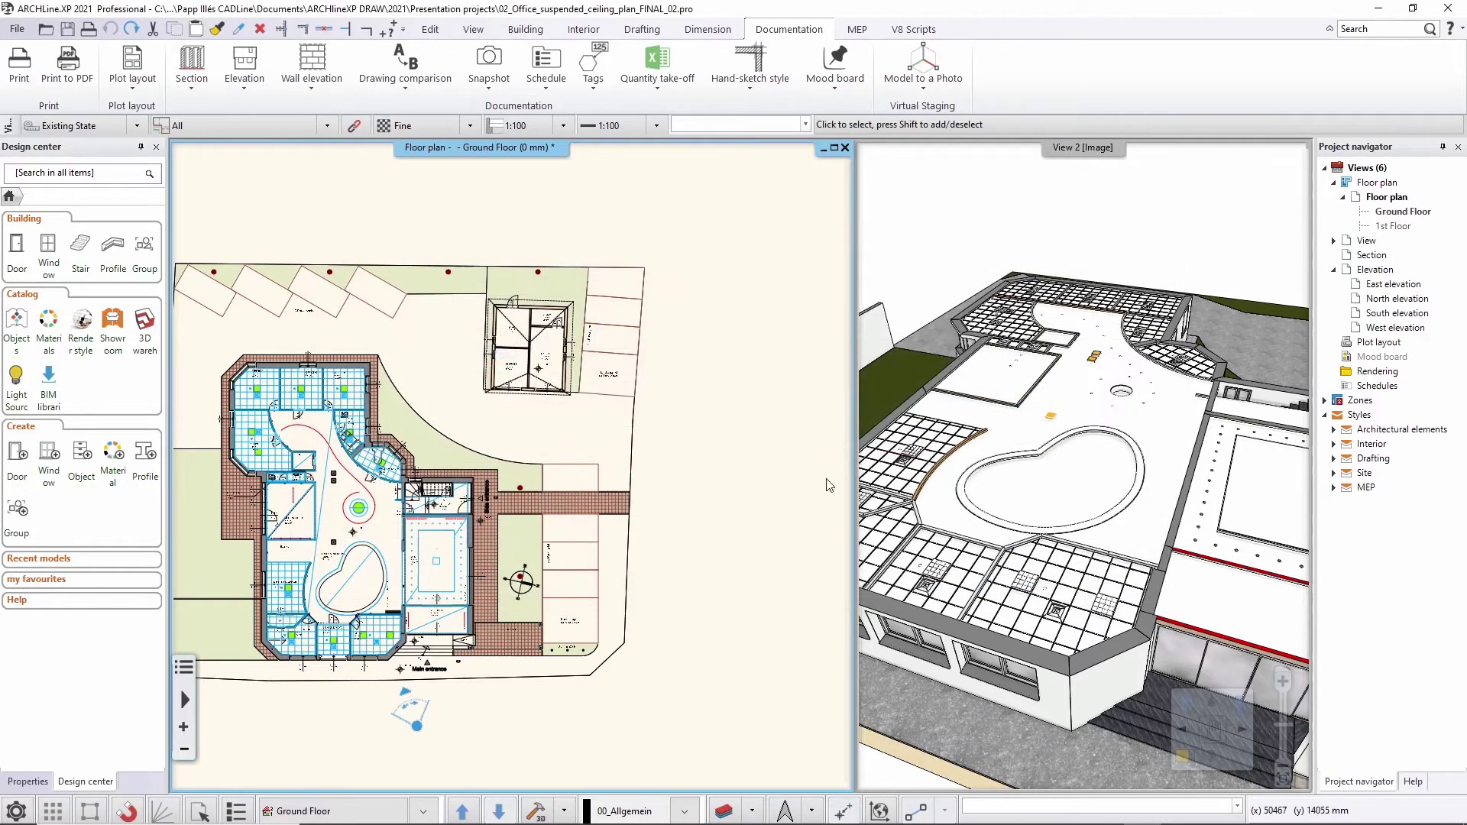
Start placing a schedule on the ground floor plan, choosing the Window Schedule from the Architectural elements
middle_click_drag(845, 474, 651, 468)
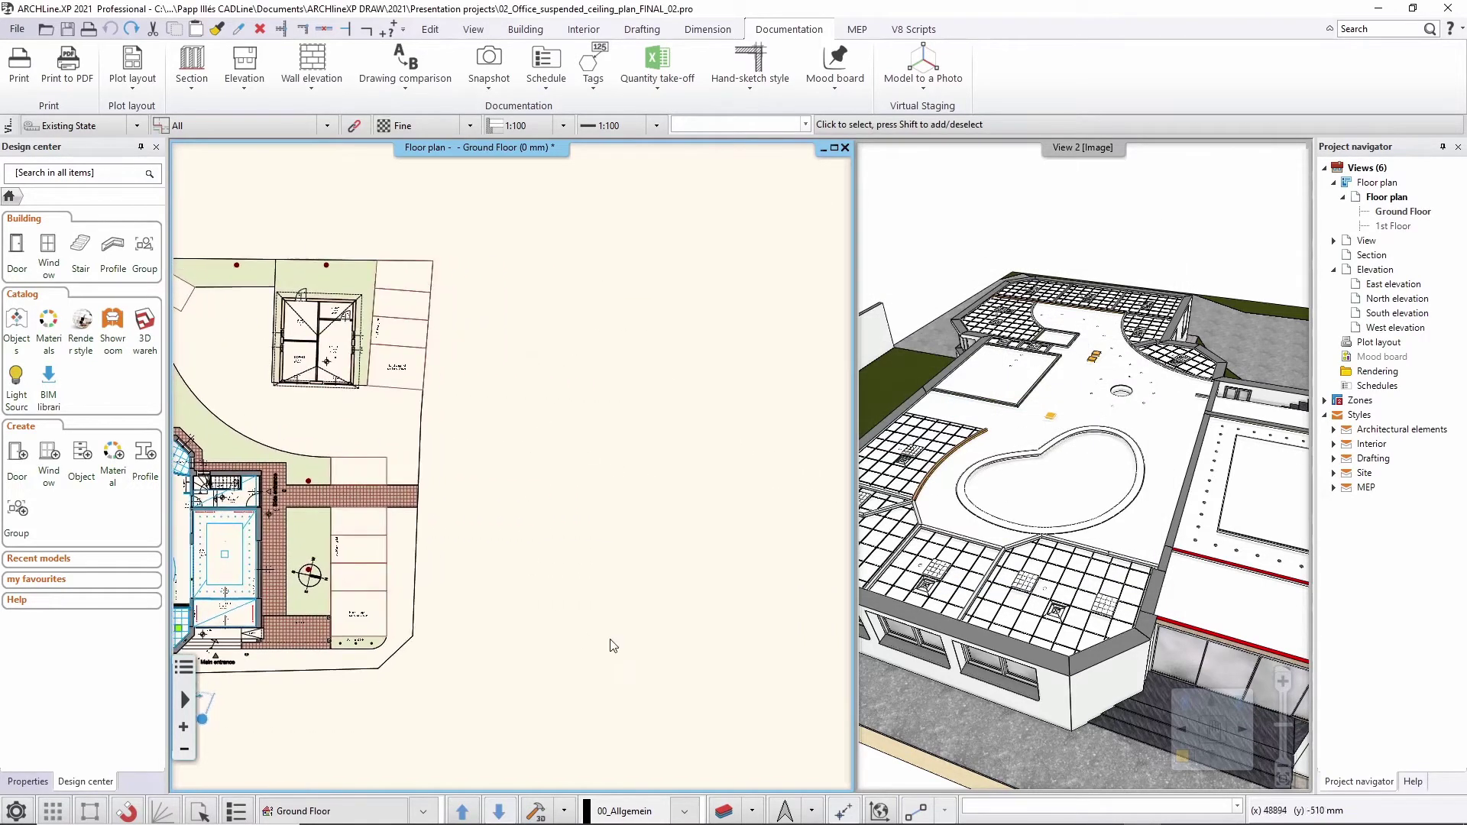
left_click(560, 91)
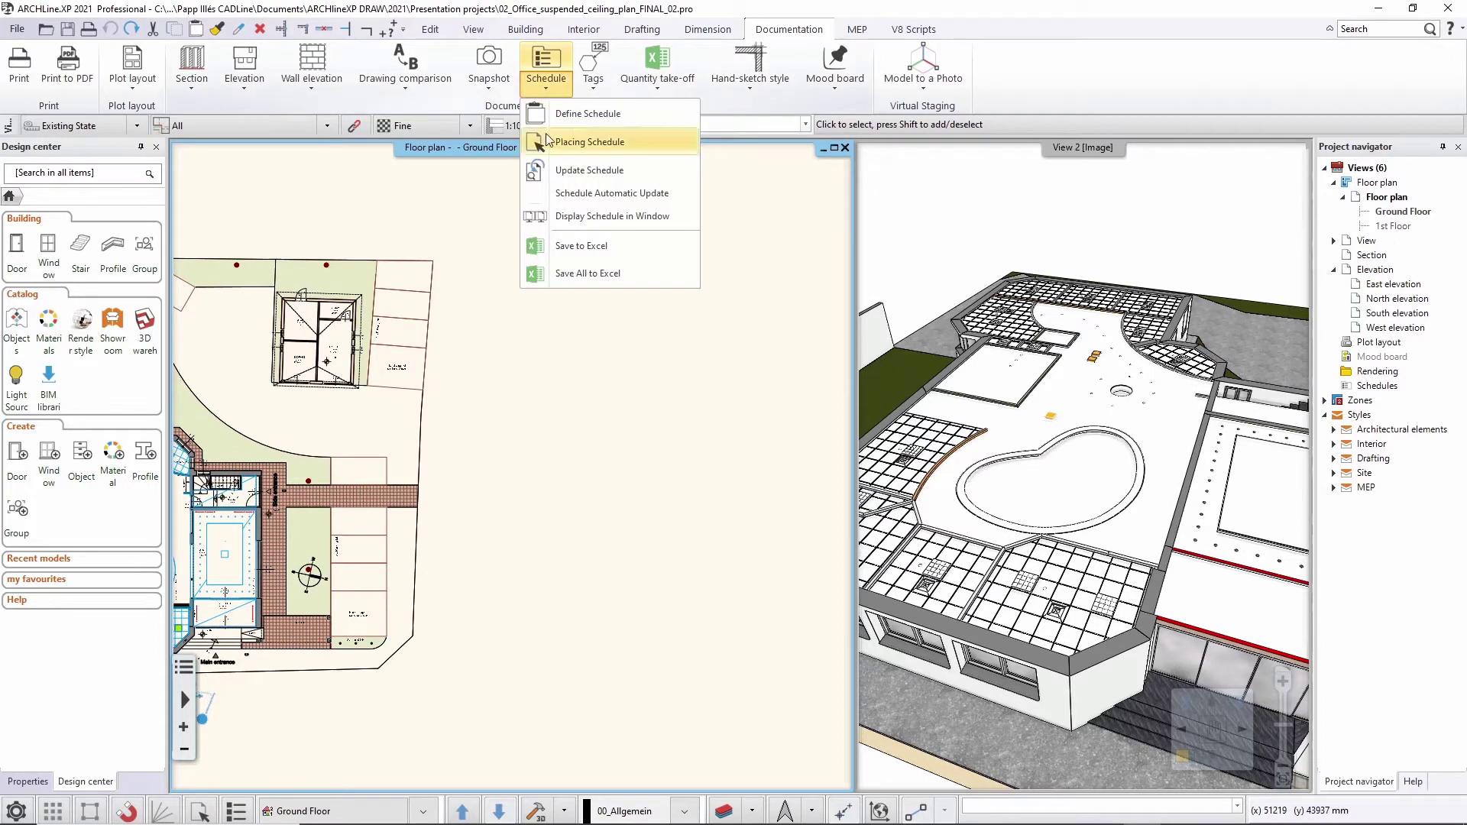
left_click(647, 149)
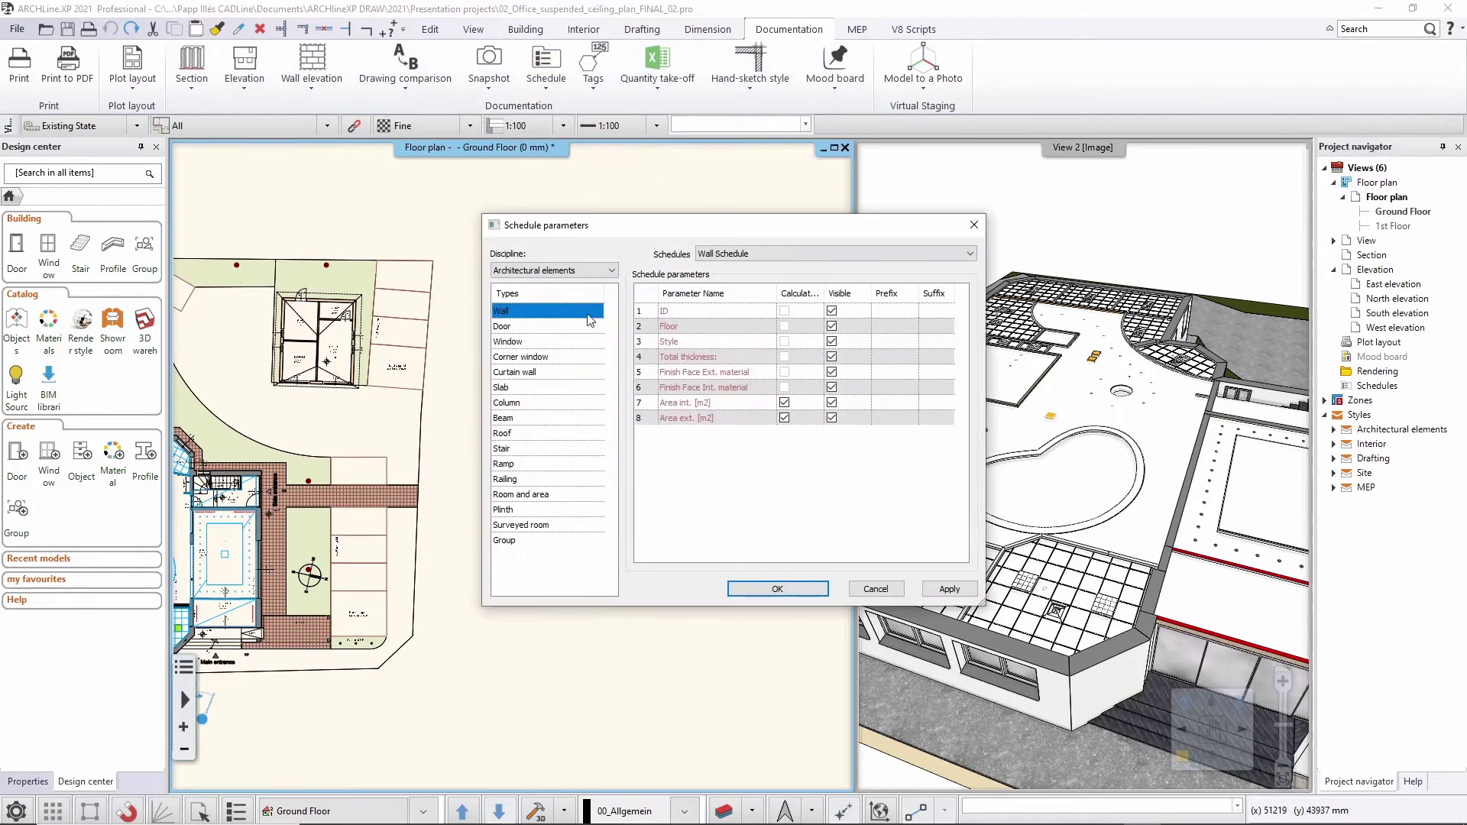
left_click(525, 342)
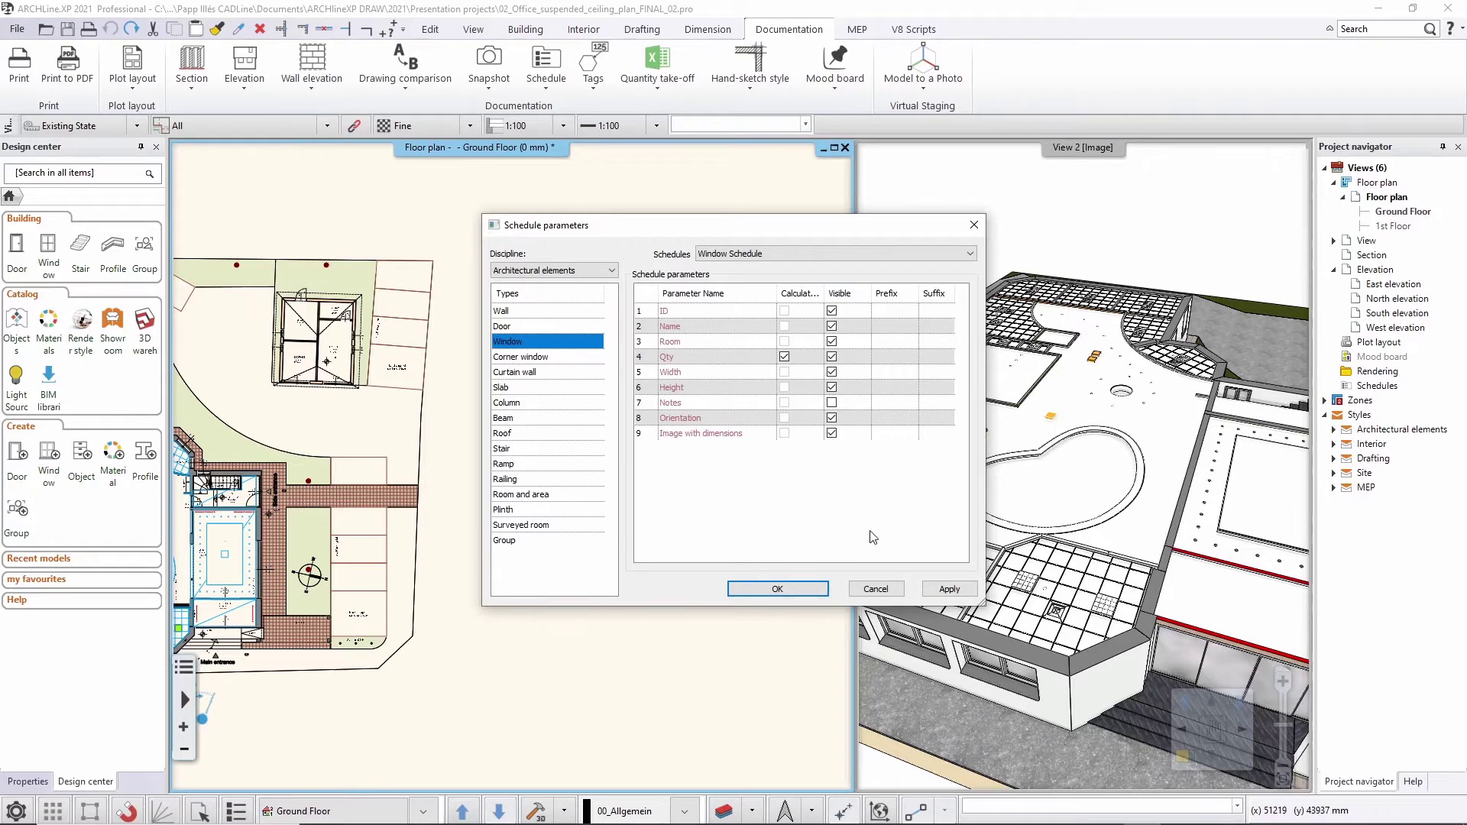
left_click(777, 588)
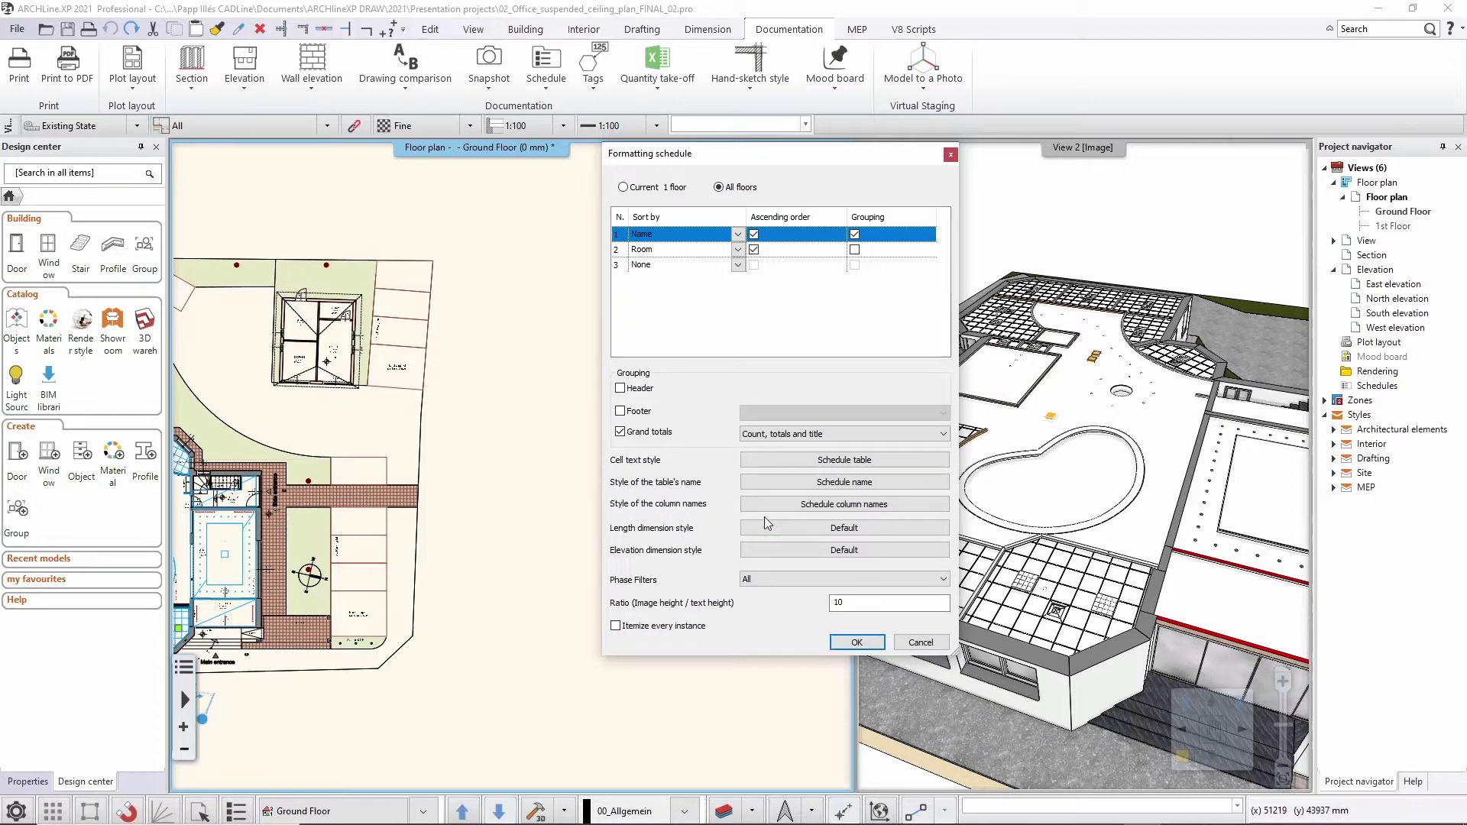
Review the text styles available for the column names, keep Schedule column names, and accept the schedule formatting
left_click(804, 510)
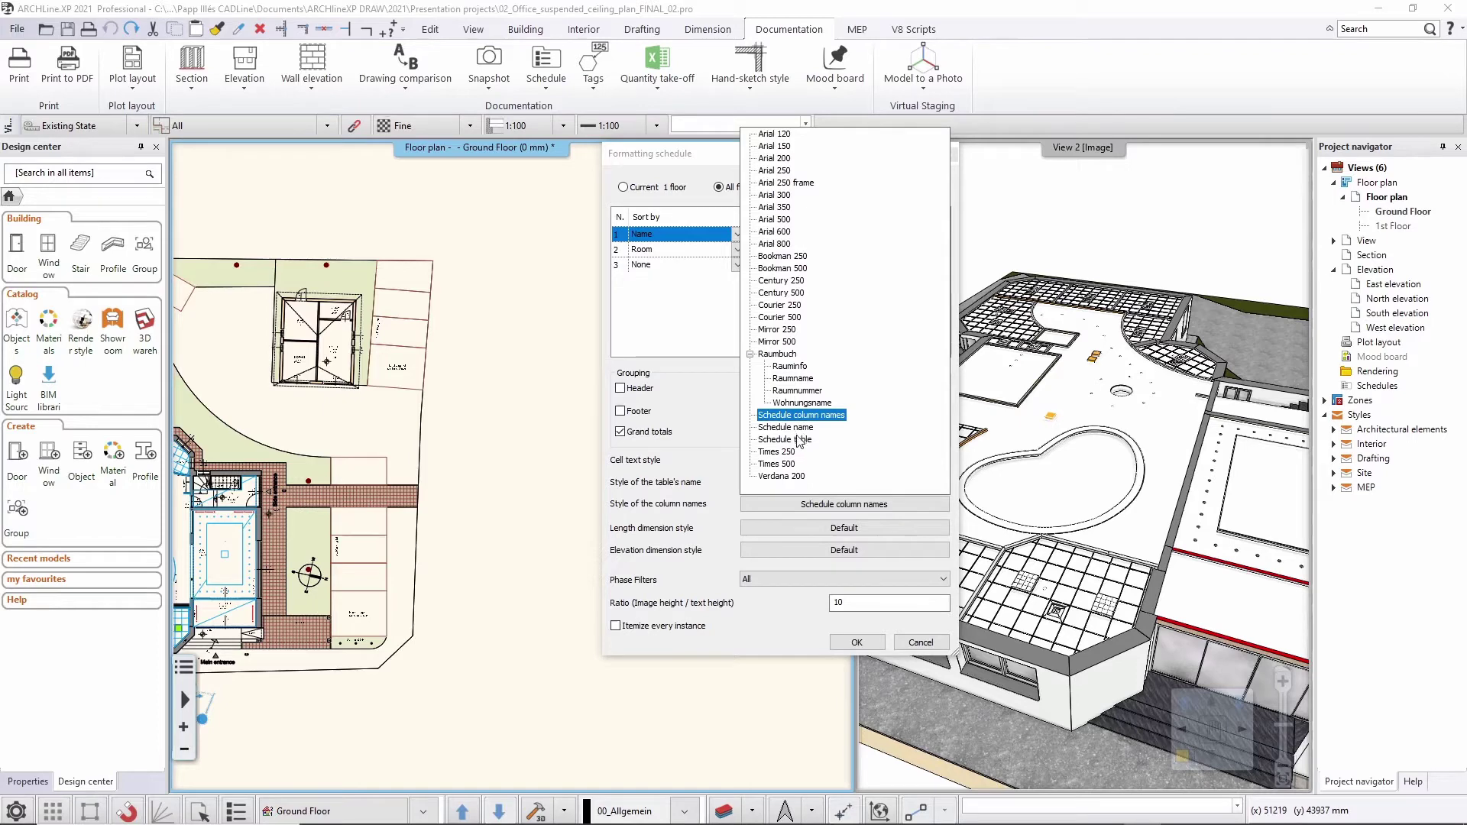
left_click(712, 472)
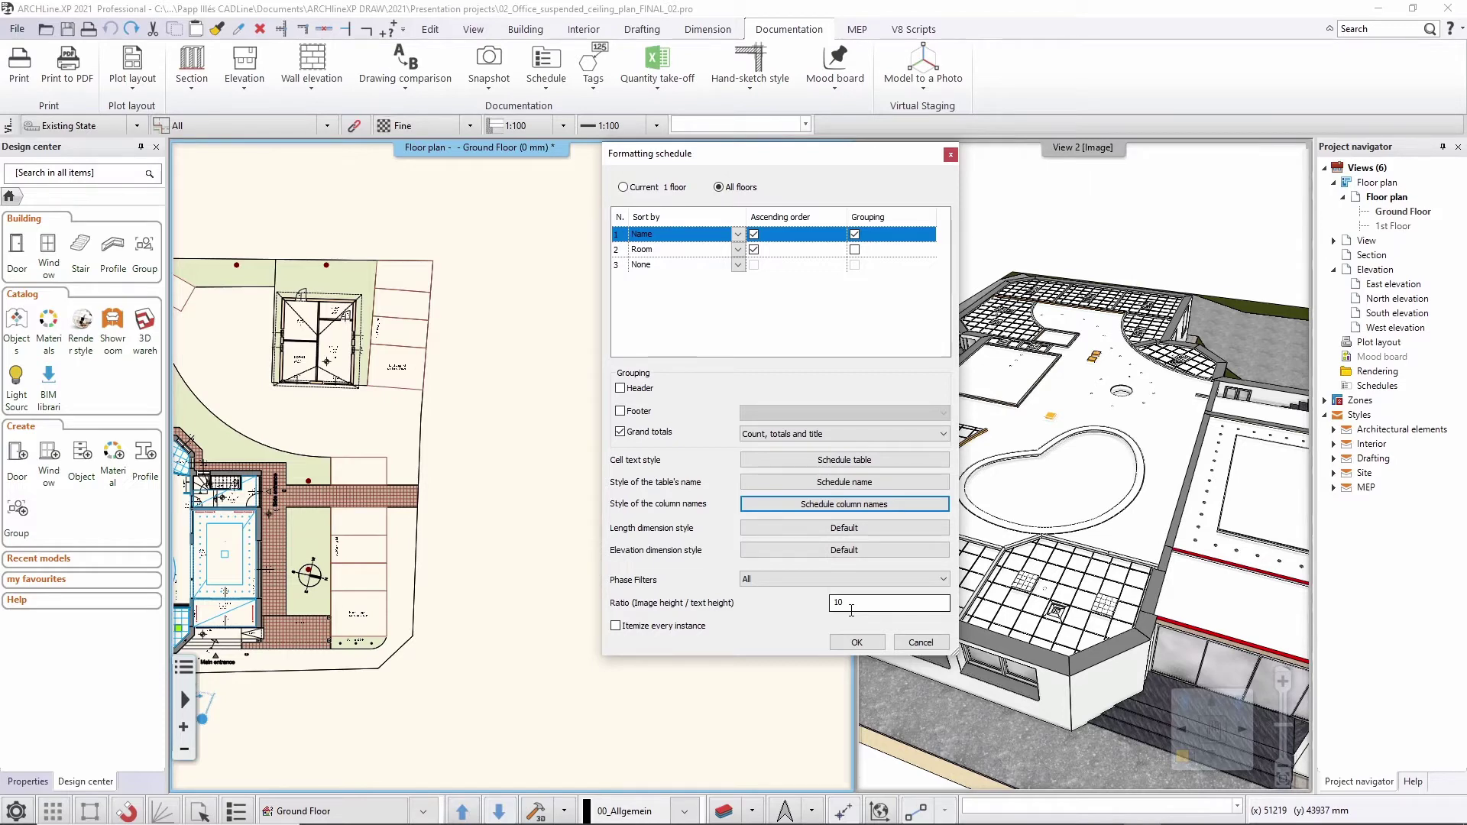
left_click(834, 643)
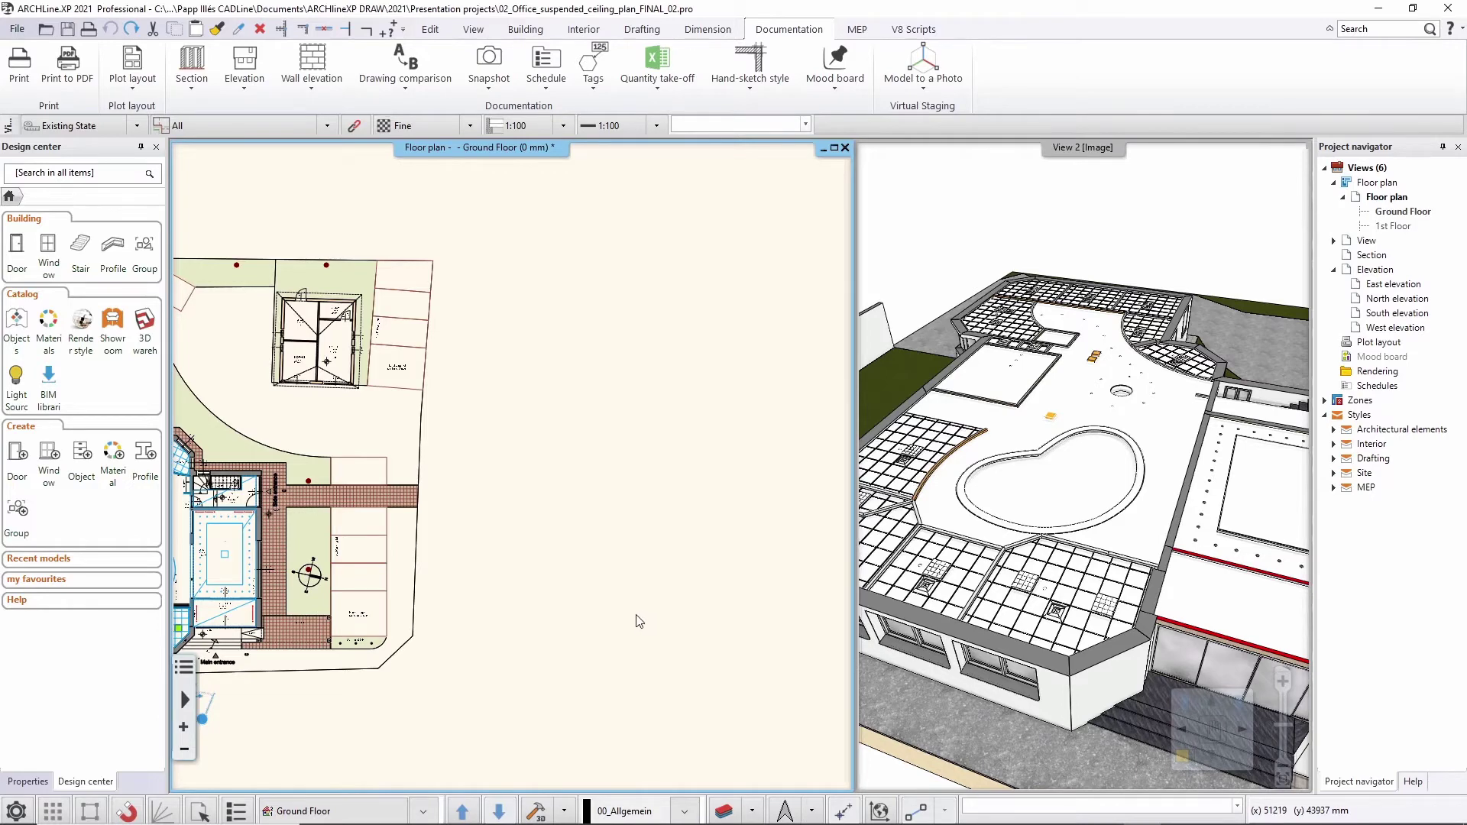
Place the window schedule table in the empty area beside the site plan and inspect its rows and dimensioned window images
scroll(510, 720, "down", 1)
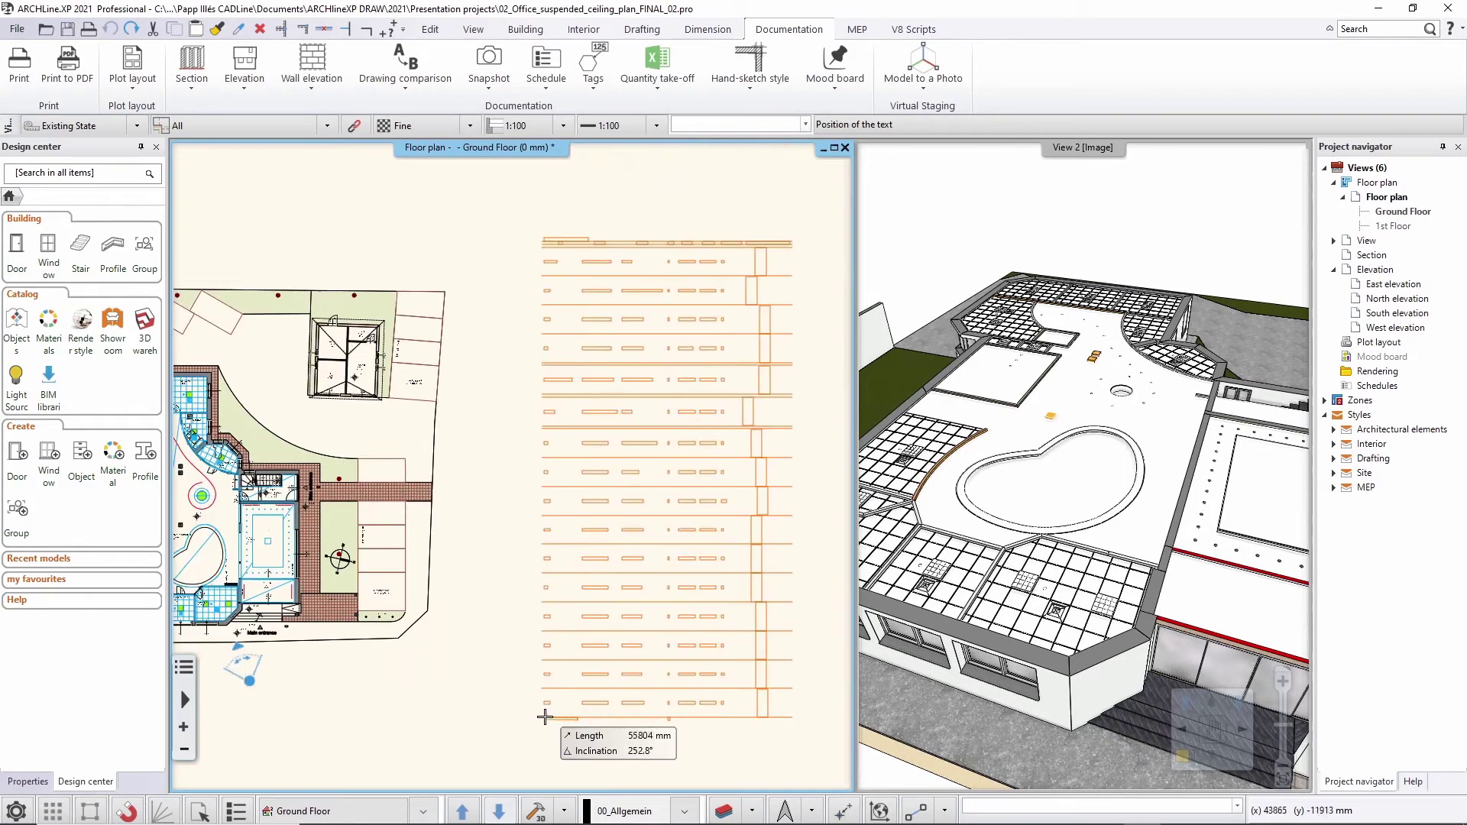
middle_click_drag(541, 714, 509, 723)
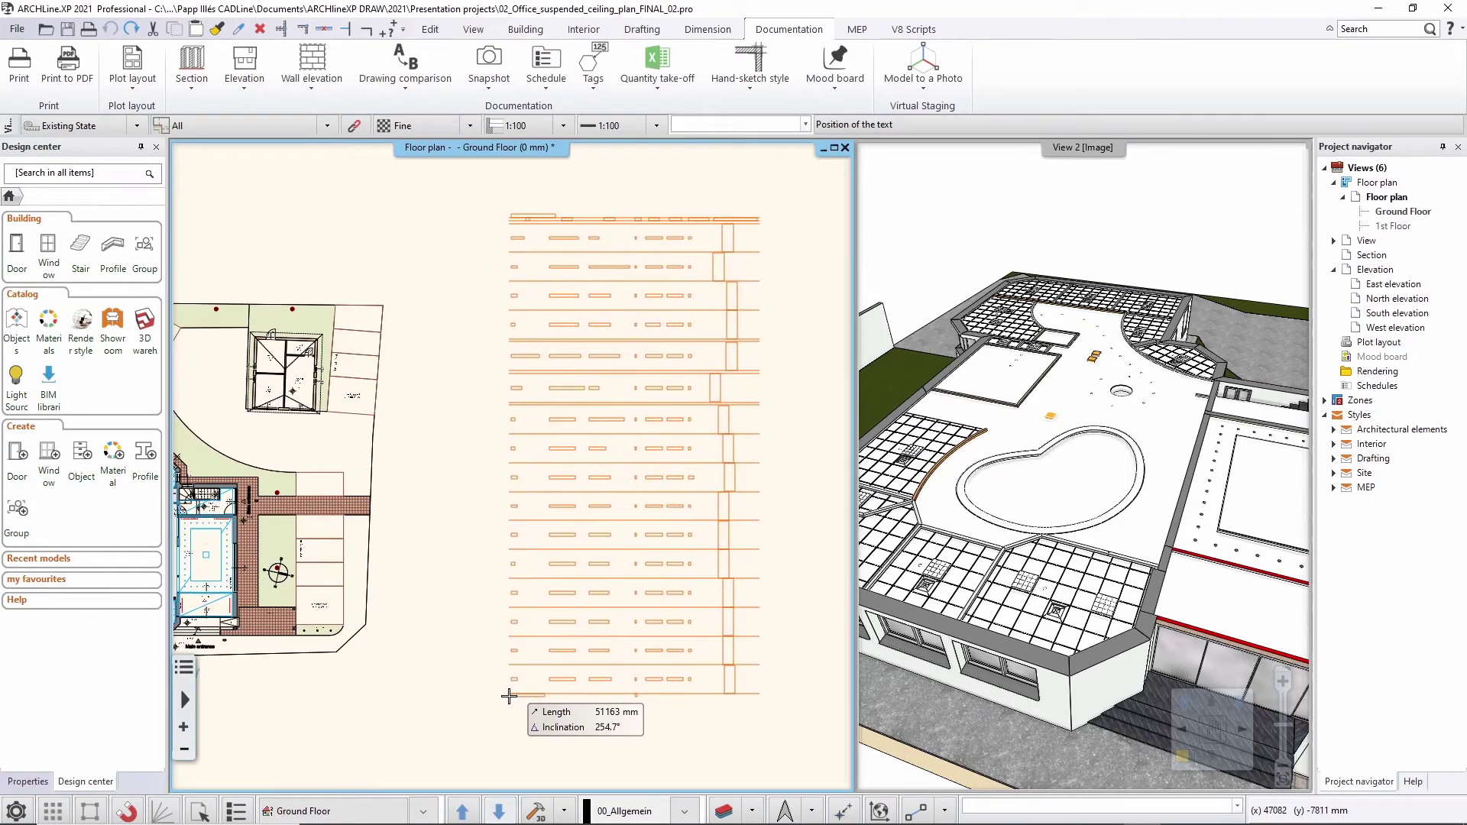
left_click(509, 695)
scroll(558, 332, "up", 3)
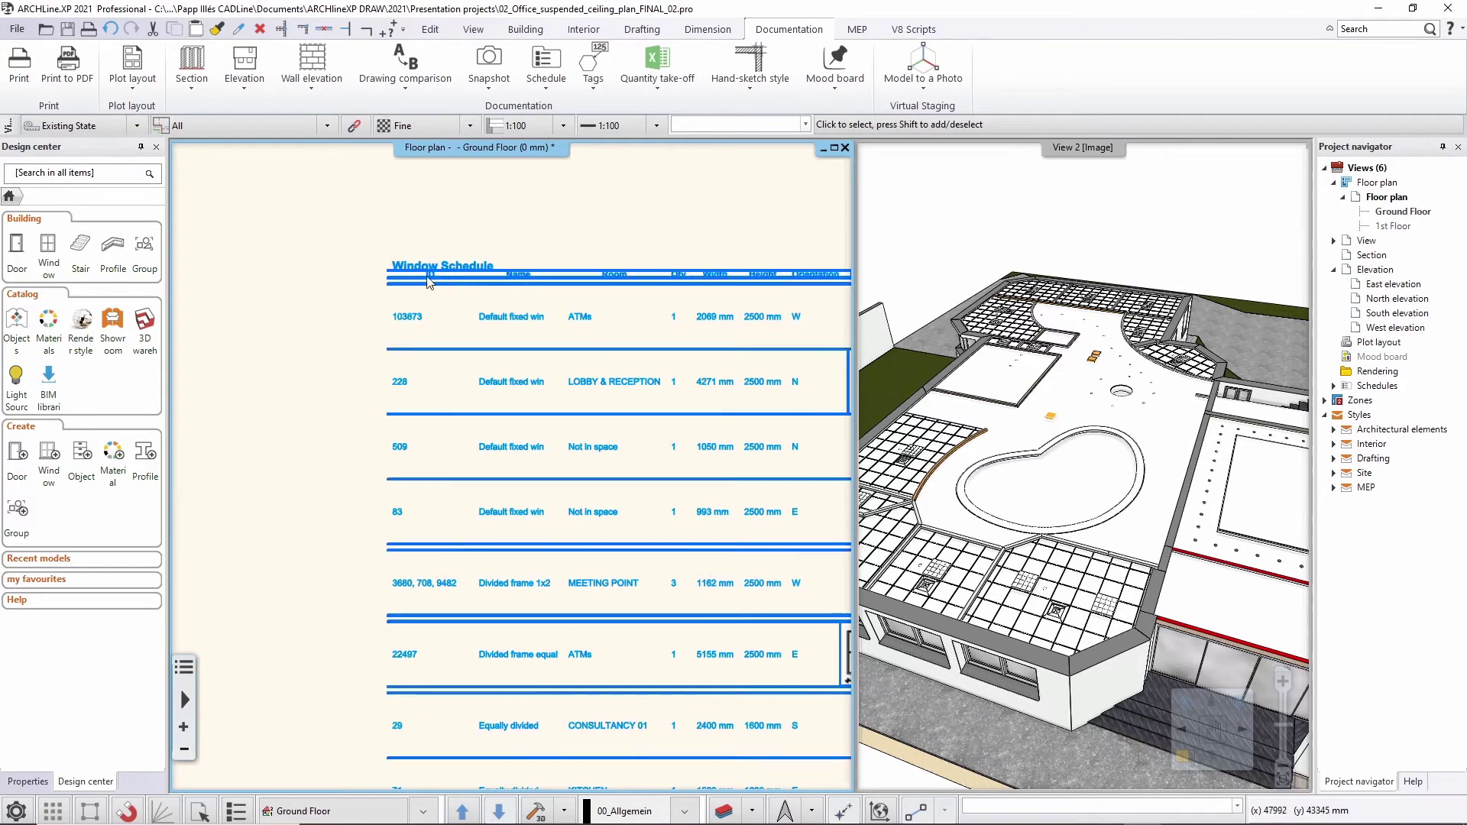
middle_click_drag(655, 386, 530, 369)
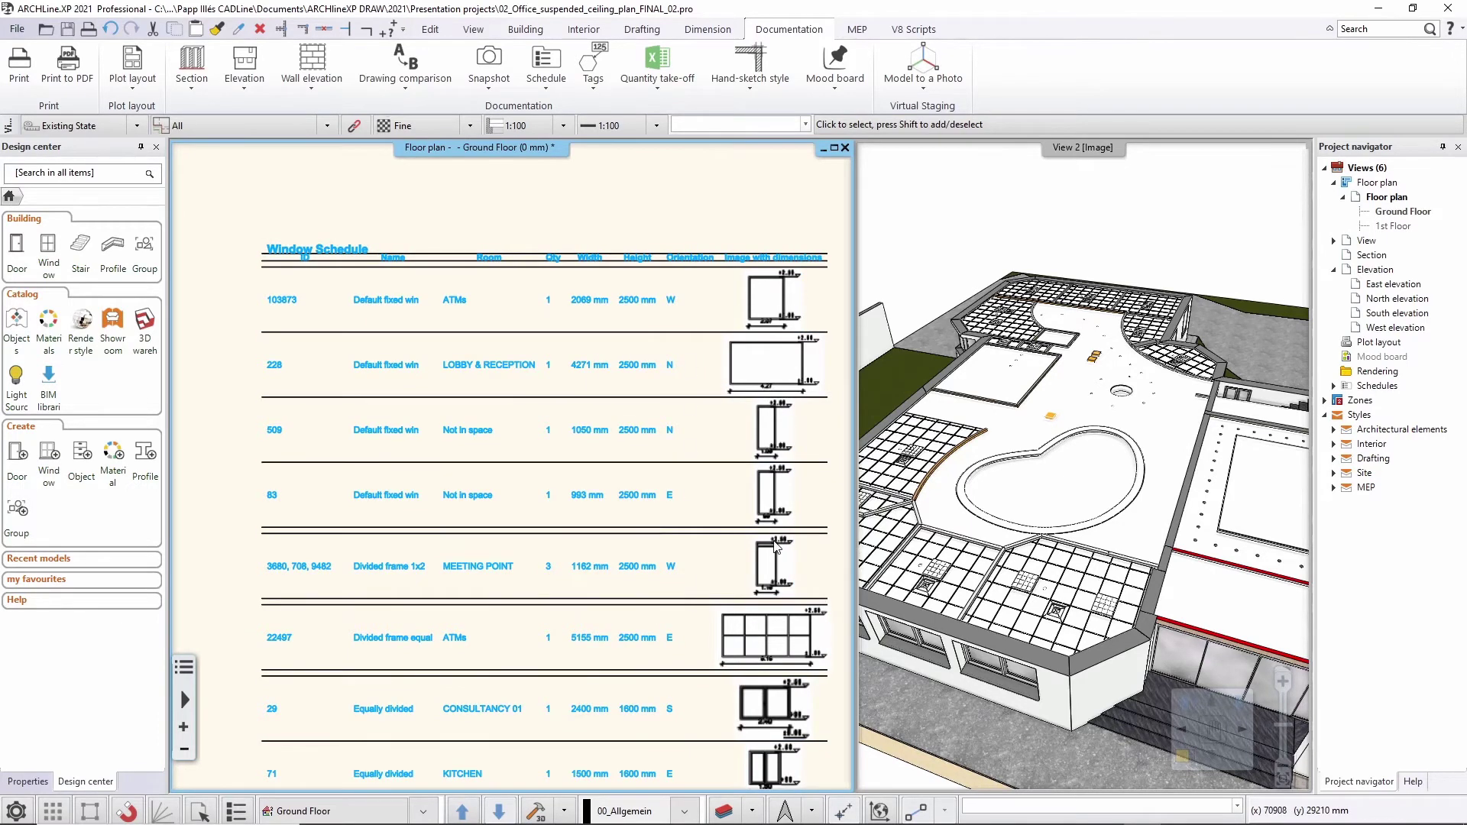
scroll(776, 545, "up", 5)
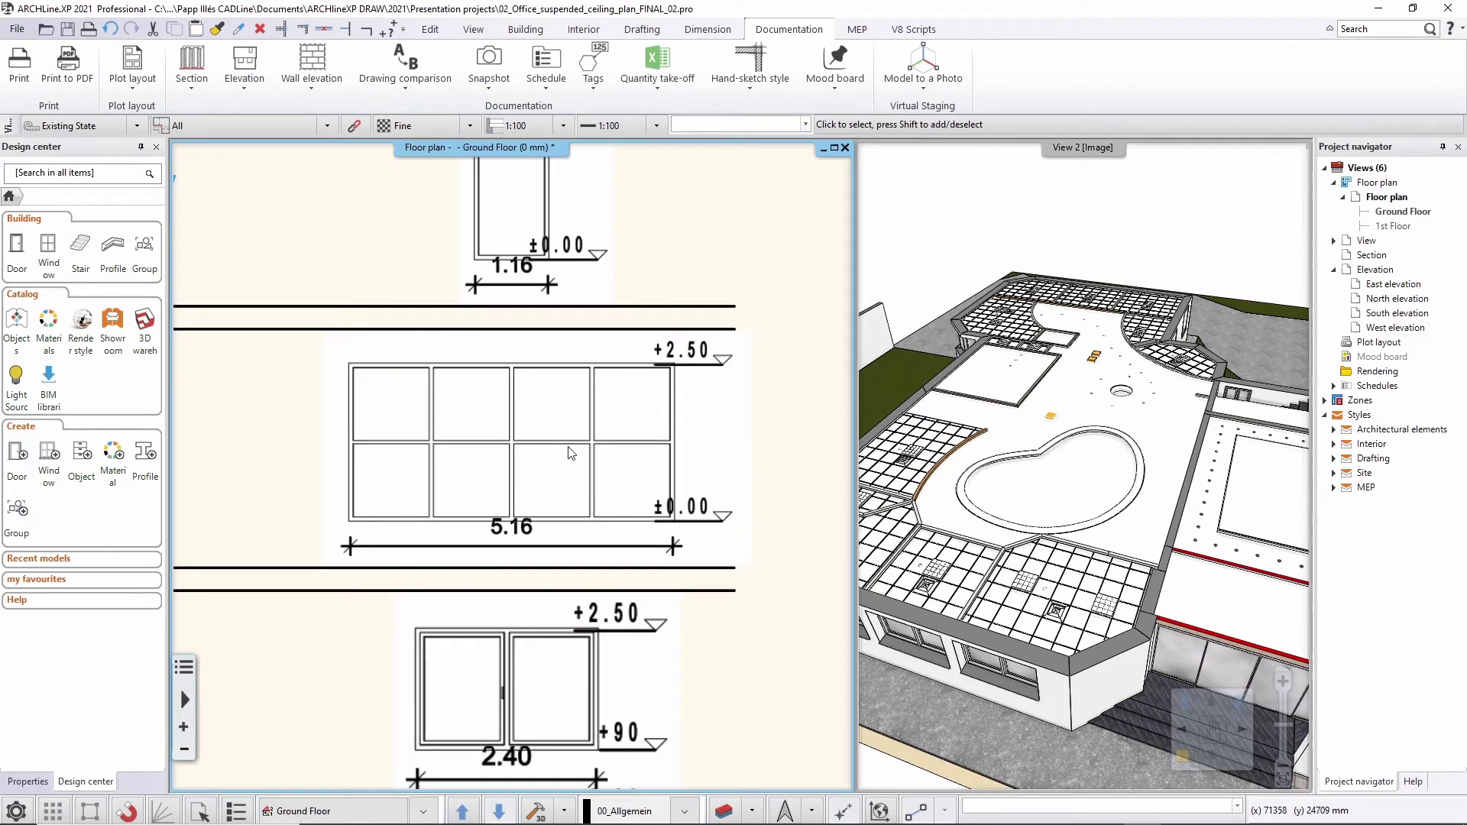
Export the window schedule table placed beside the site plan to an Excel file
scroll(571, 453, "down", 4)
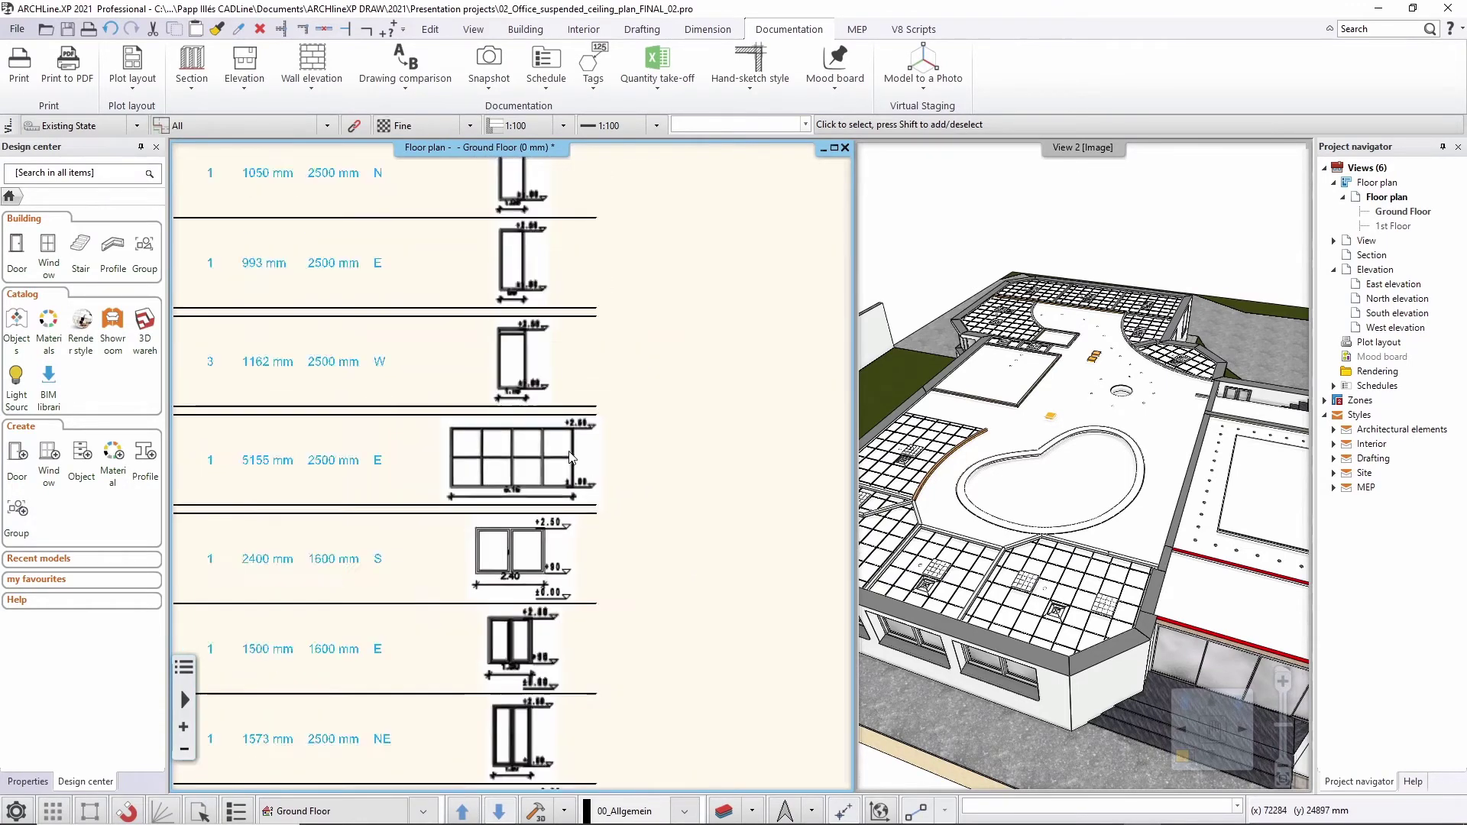
scroll(572, 457, "down", 2)
scroll(765, 489, "down", 3)
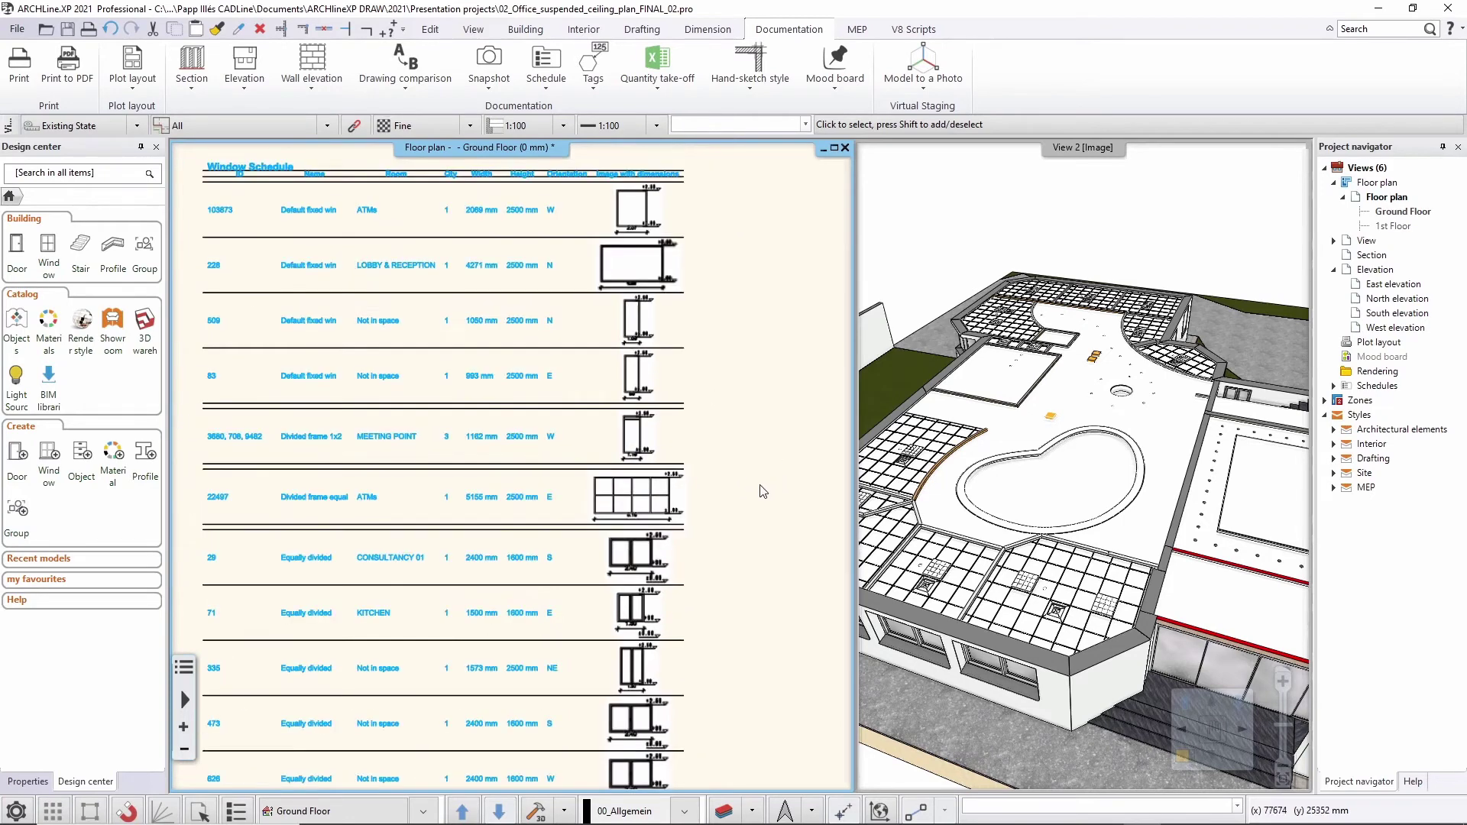
scroll(761, 492, "down", 4)
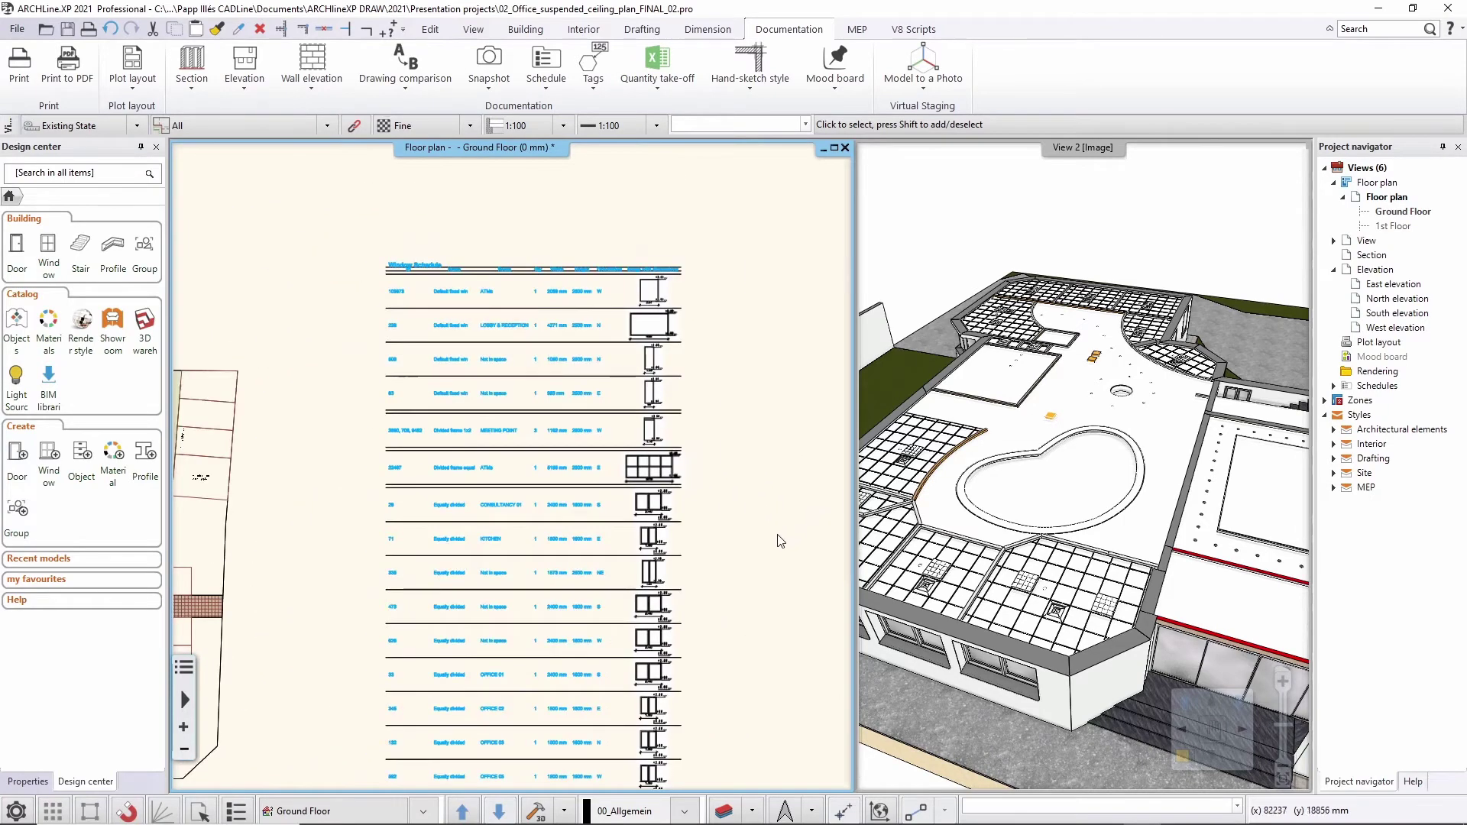
scroll(780, 541, "down", 2)
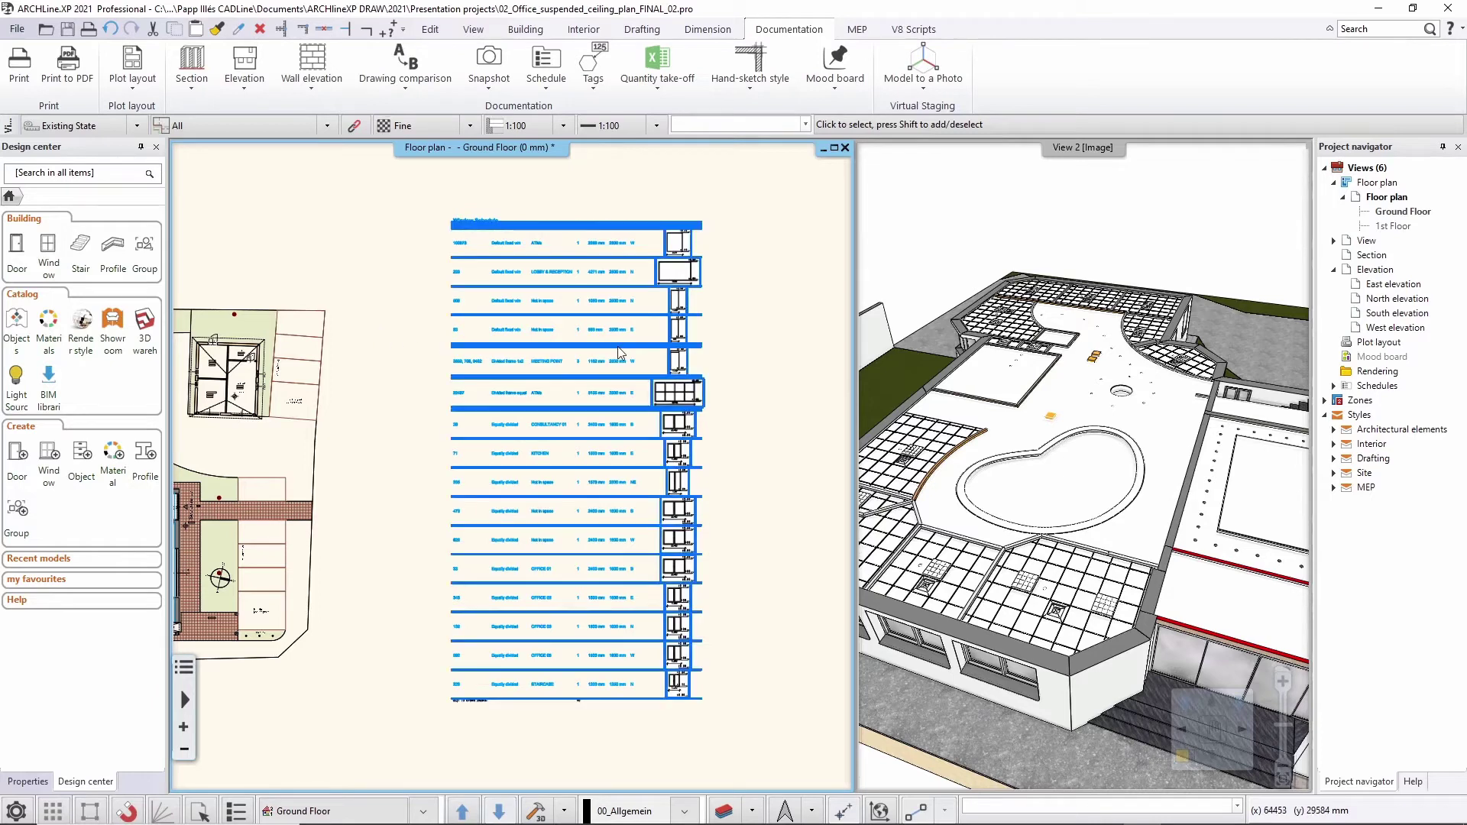
right_click(566, 352)
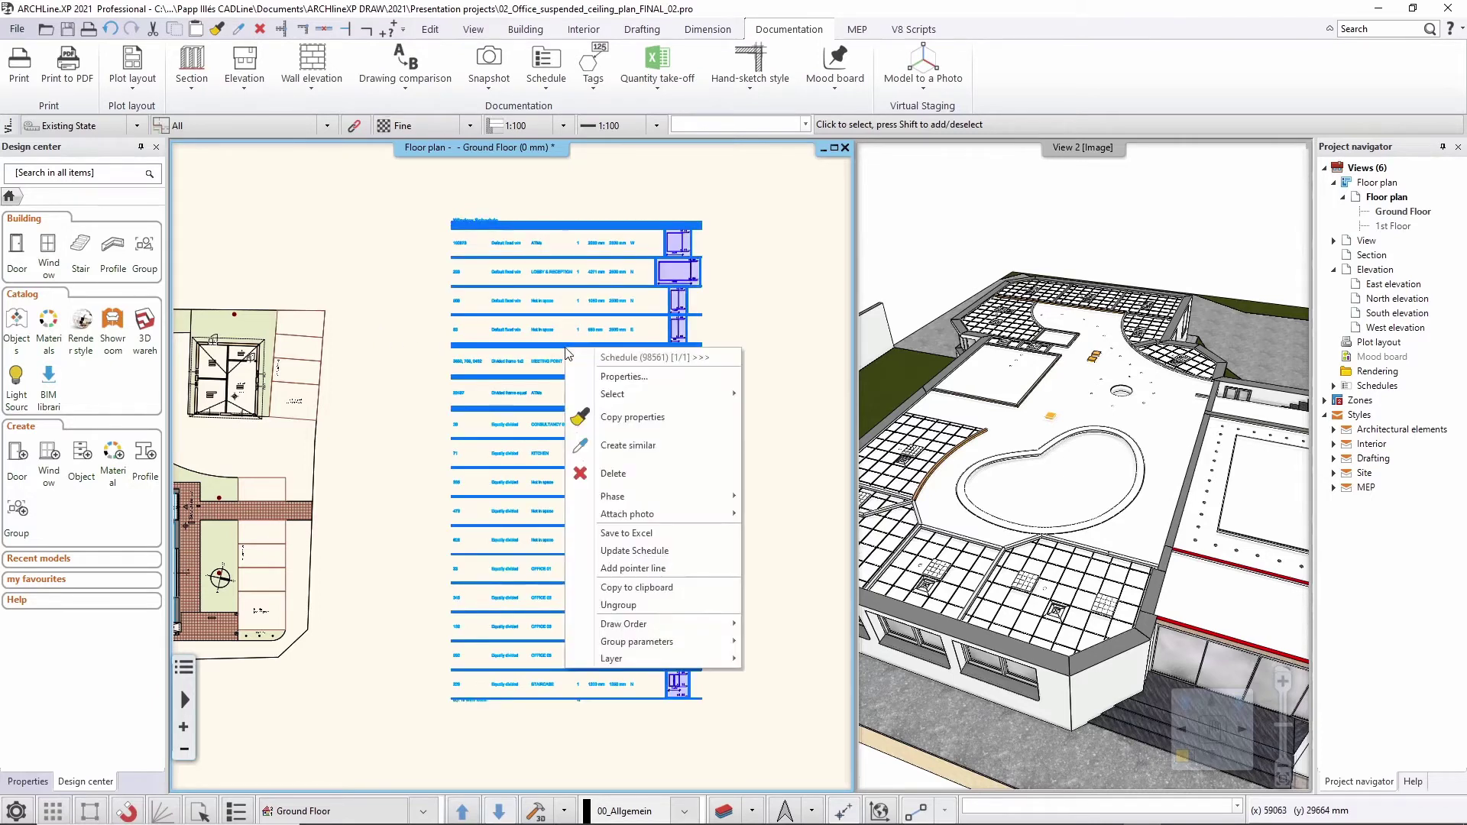
left_click(693, 534)
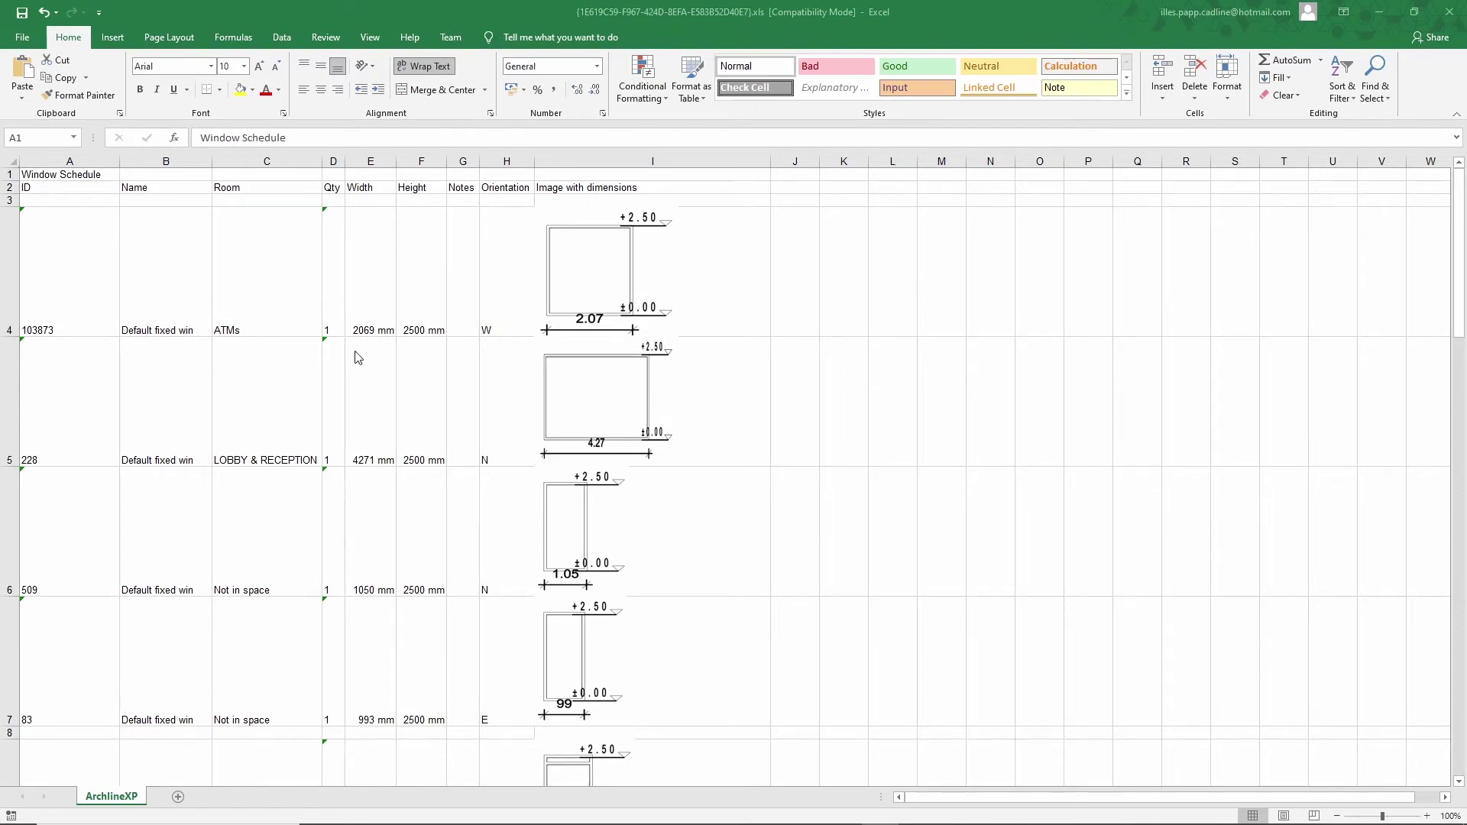
Review the exported window schedule in Excel, checking its rows, grand total and dimensioned window images
scroll(389, 632, "down", 3)
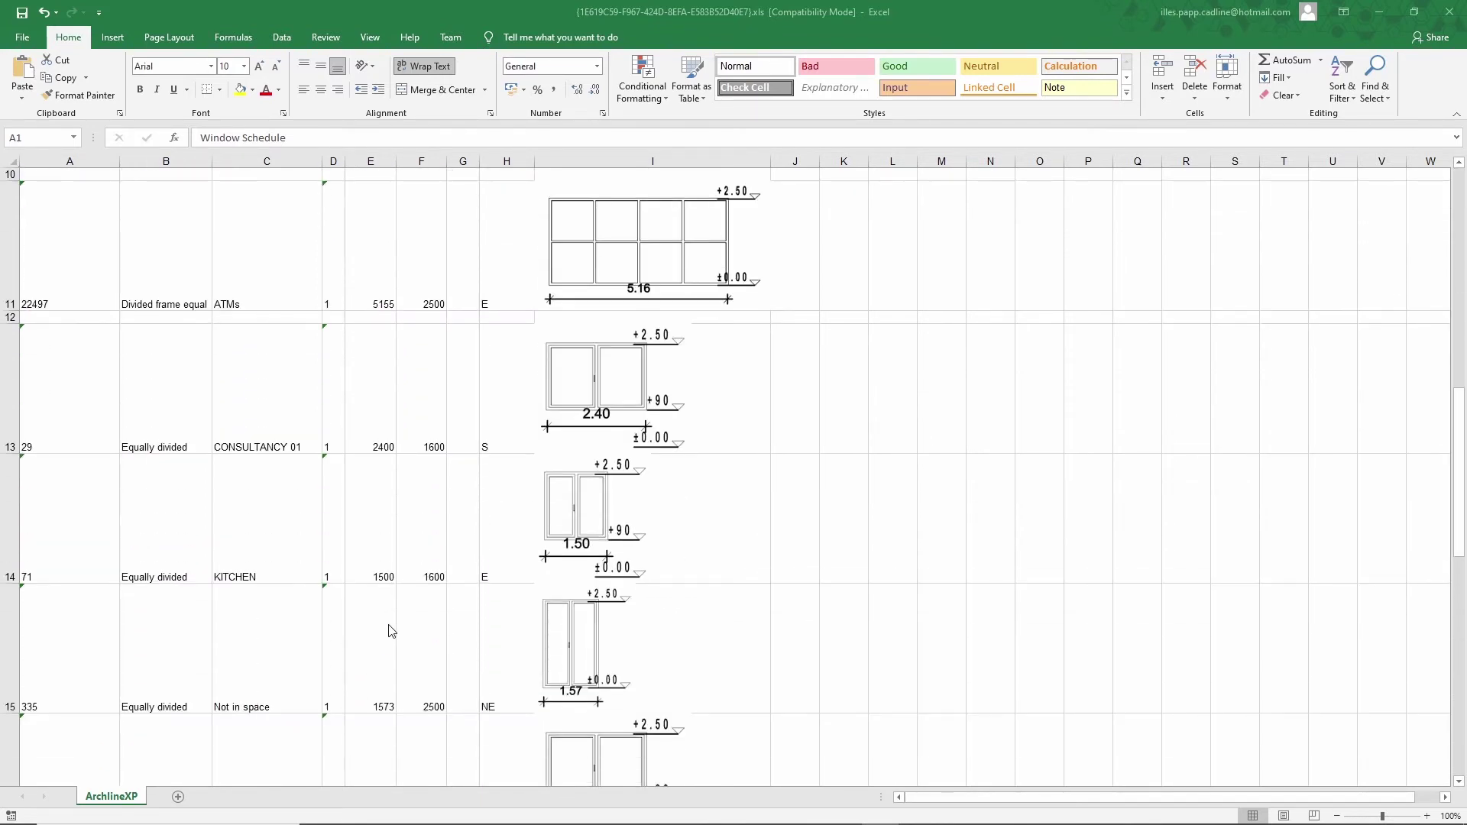
scroll(390, 631, "up", 1)
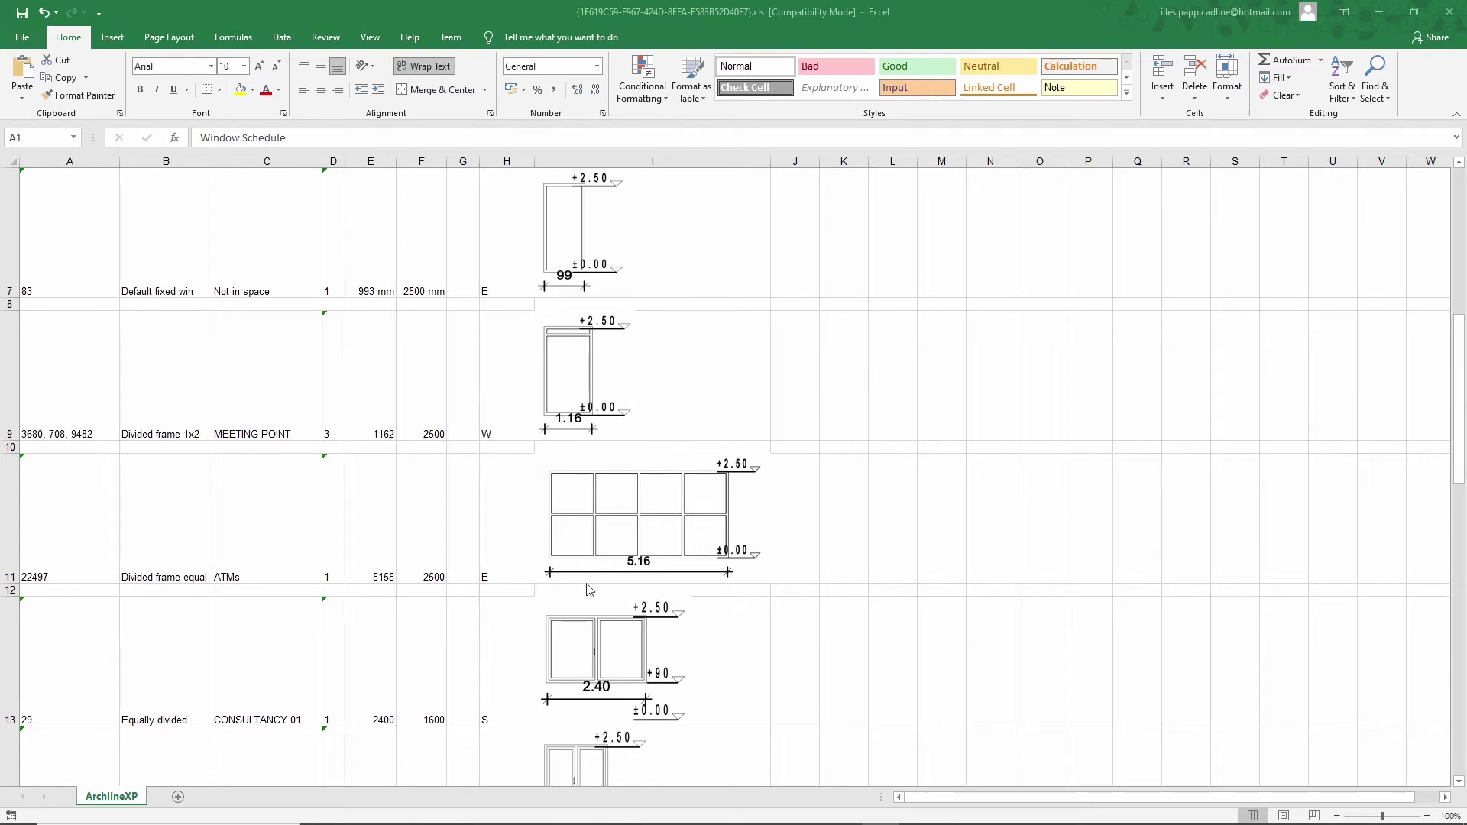
scroll(711, 734, "down", 5)
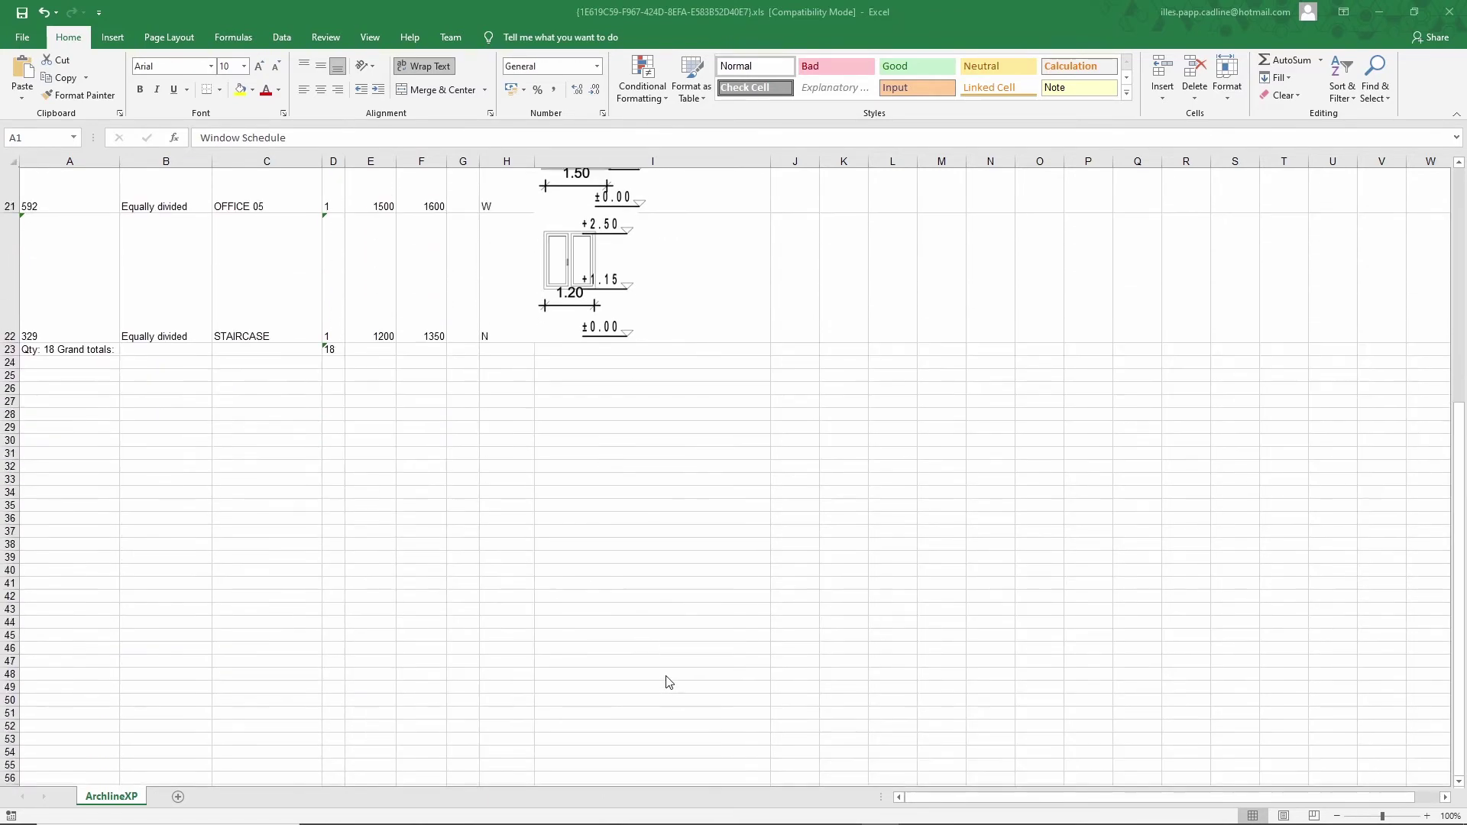
scroll(671, 677, "up", 5)
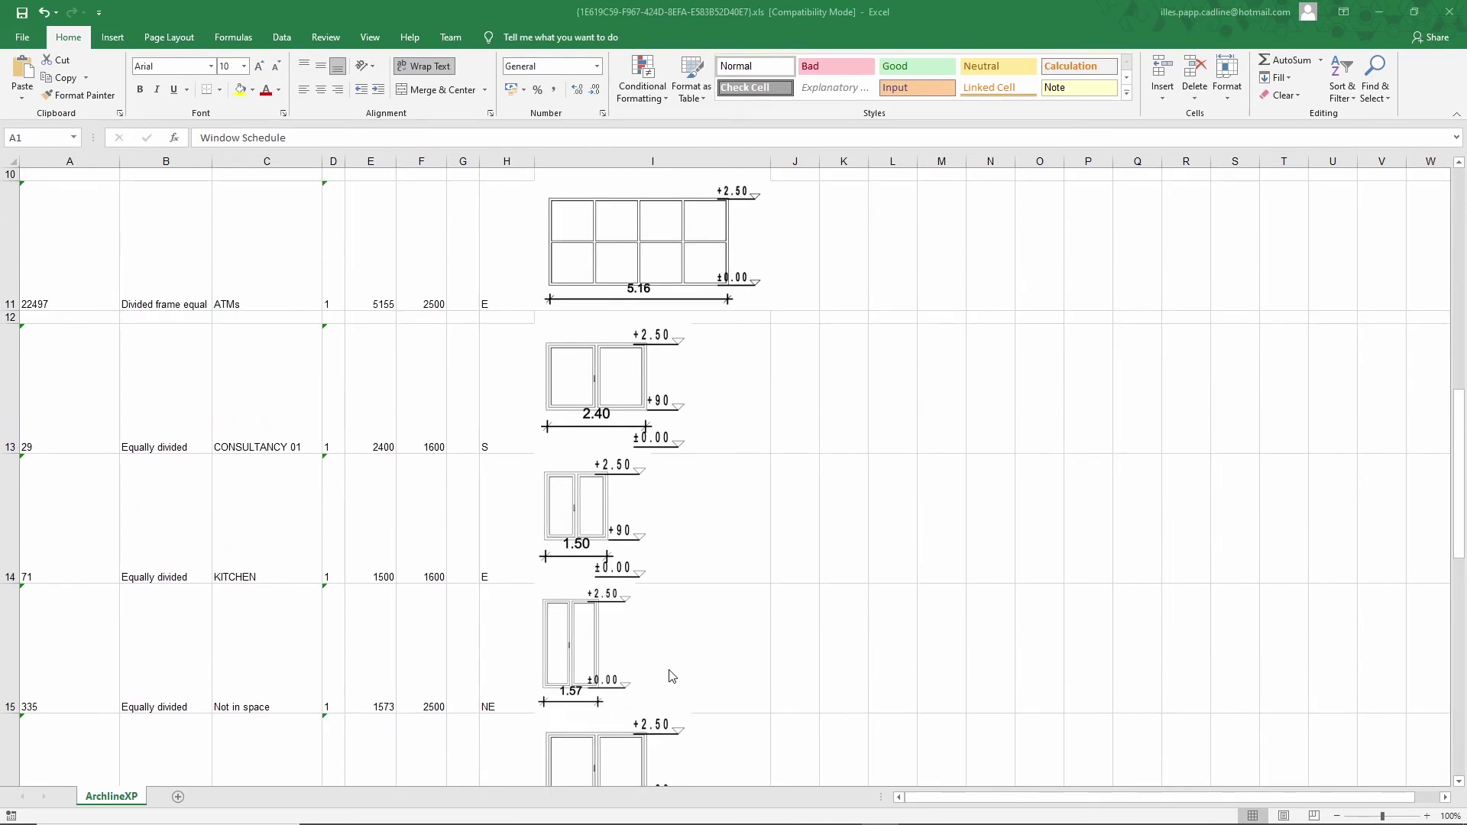
scroll(739, 593, "up", 3)
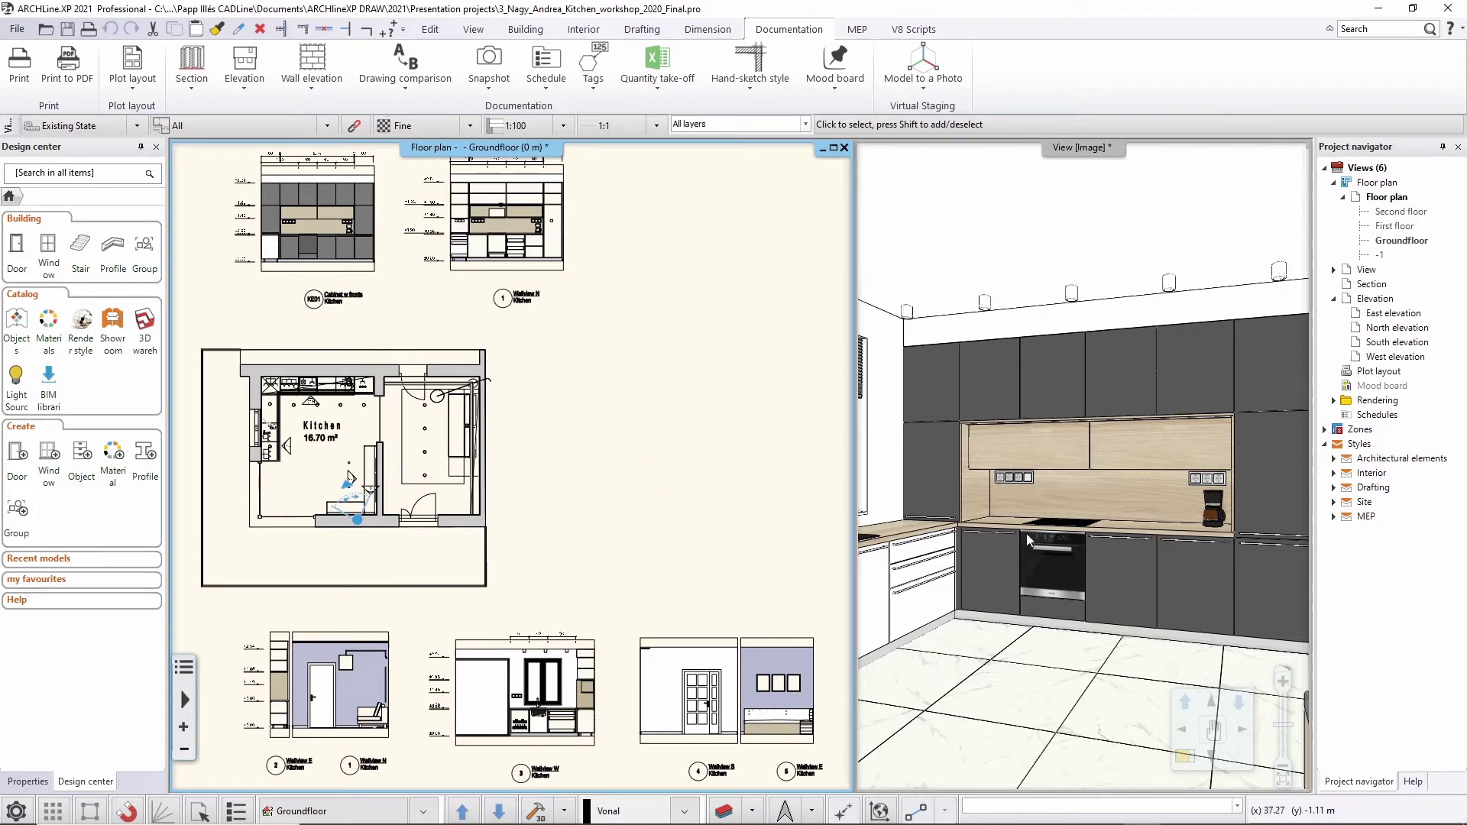
In the kitchen project, start defining a schedule for the Cabinet type of the Interior discipline
left_click(542, 90)
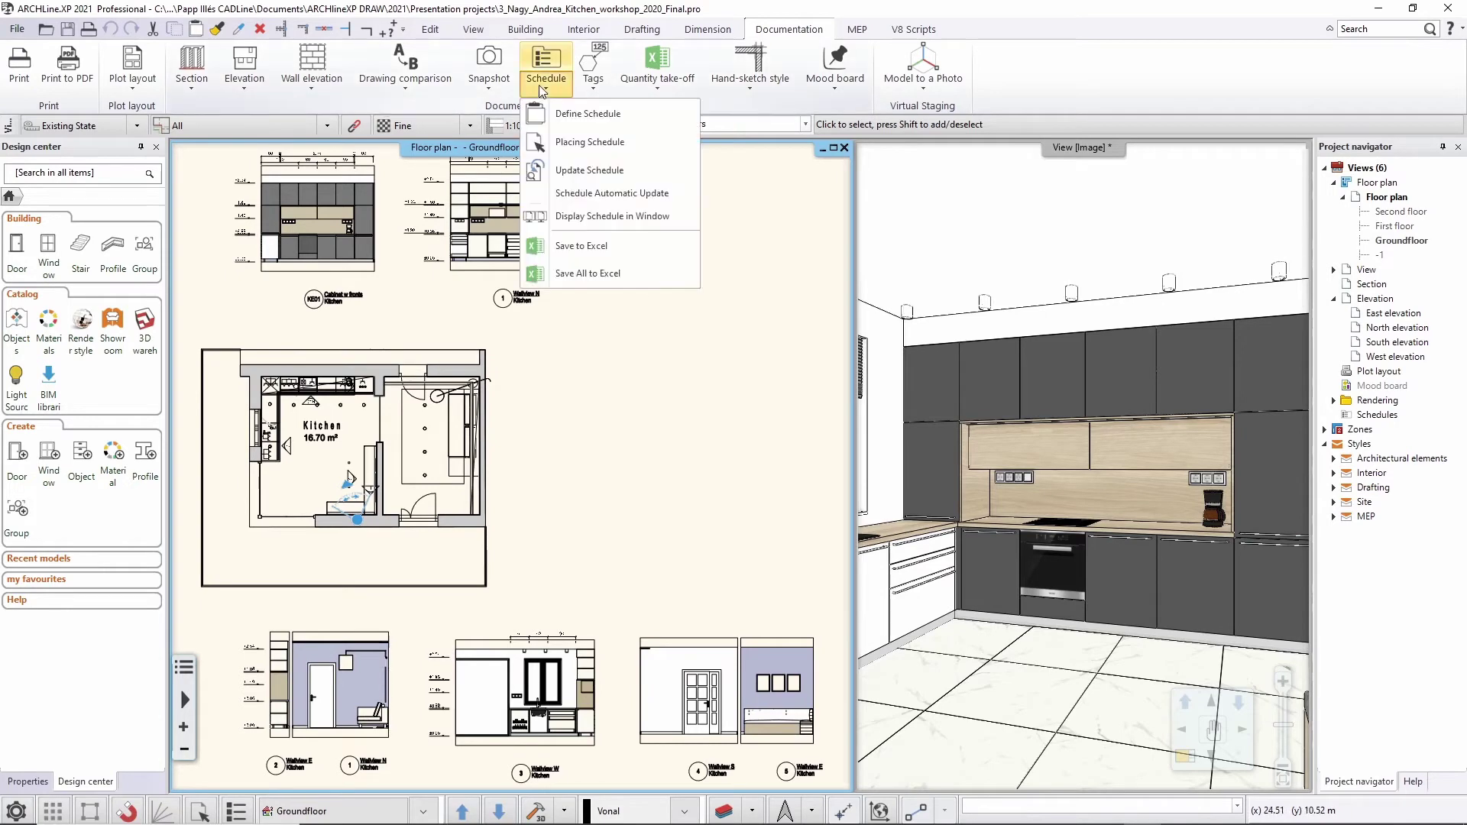
left_click(581, 113)
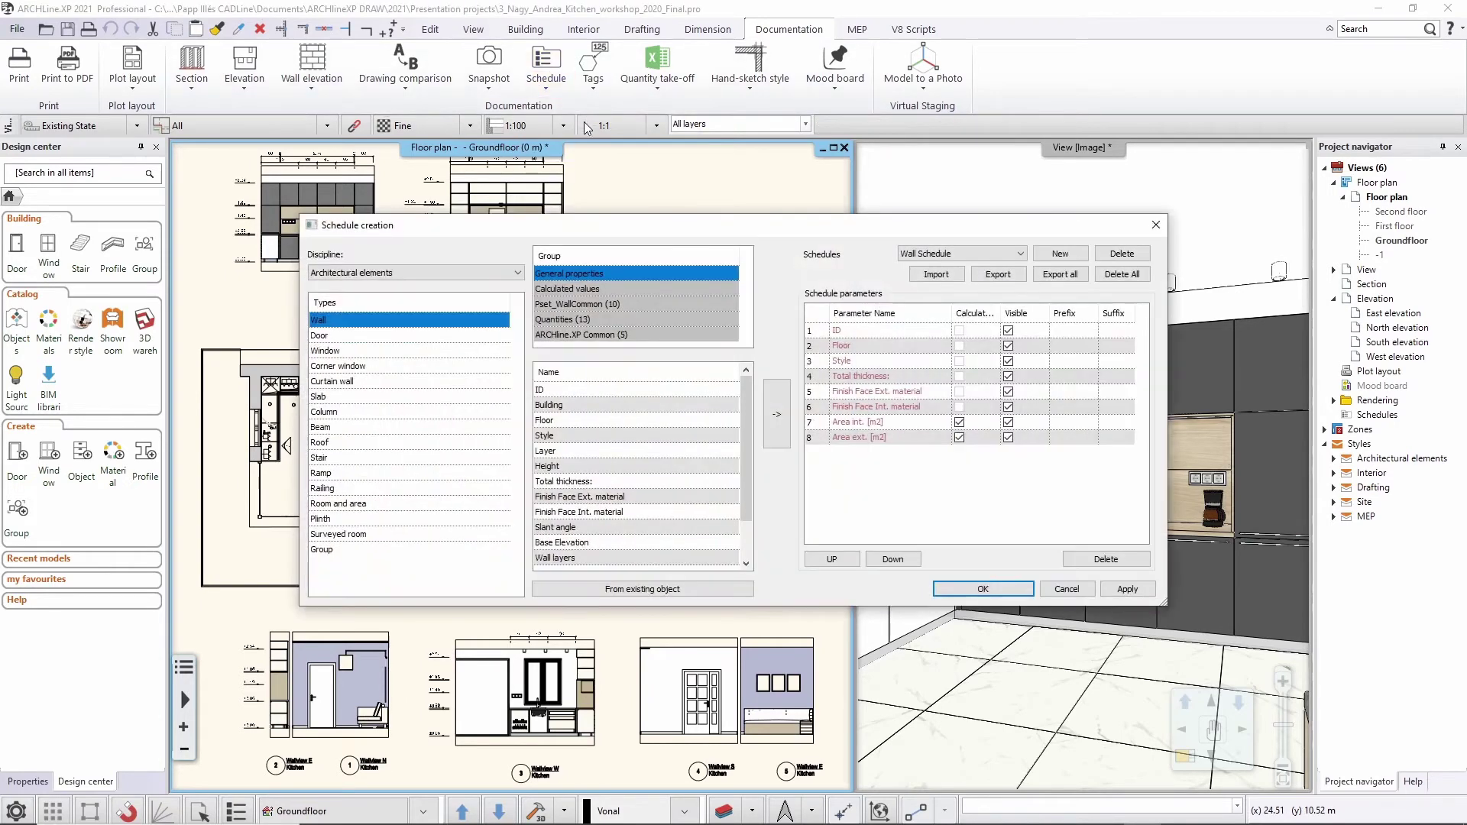
left_click(437, 270)
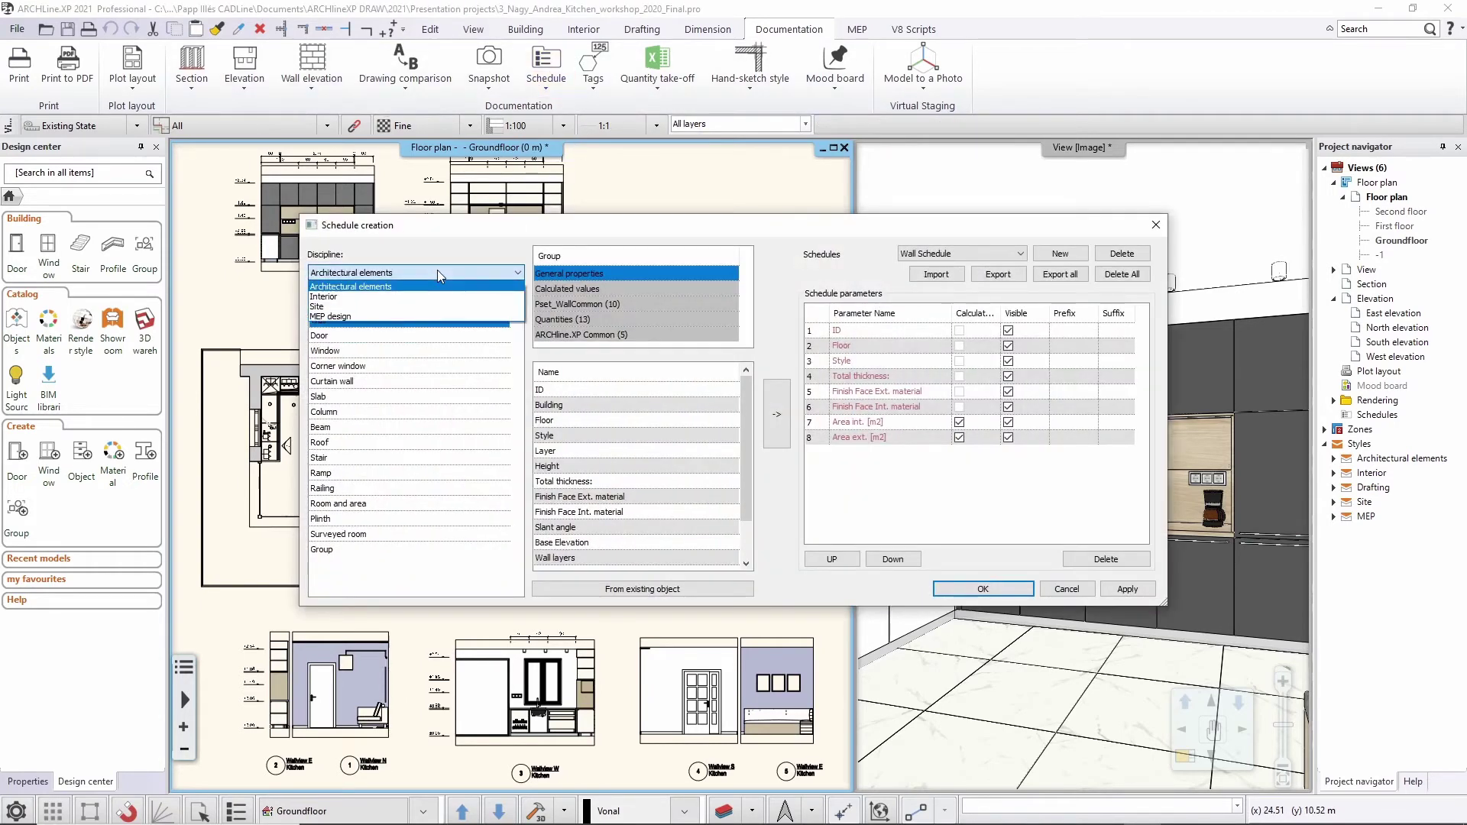
left_click(329, 297)
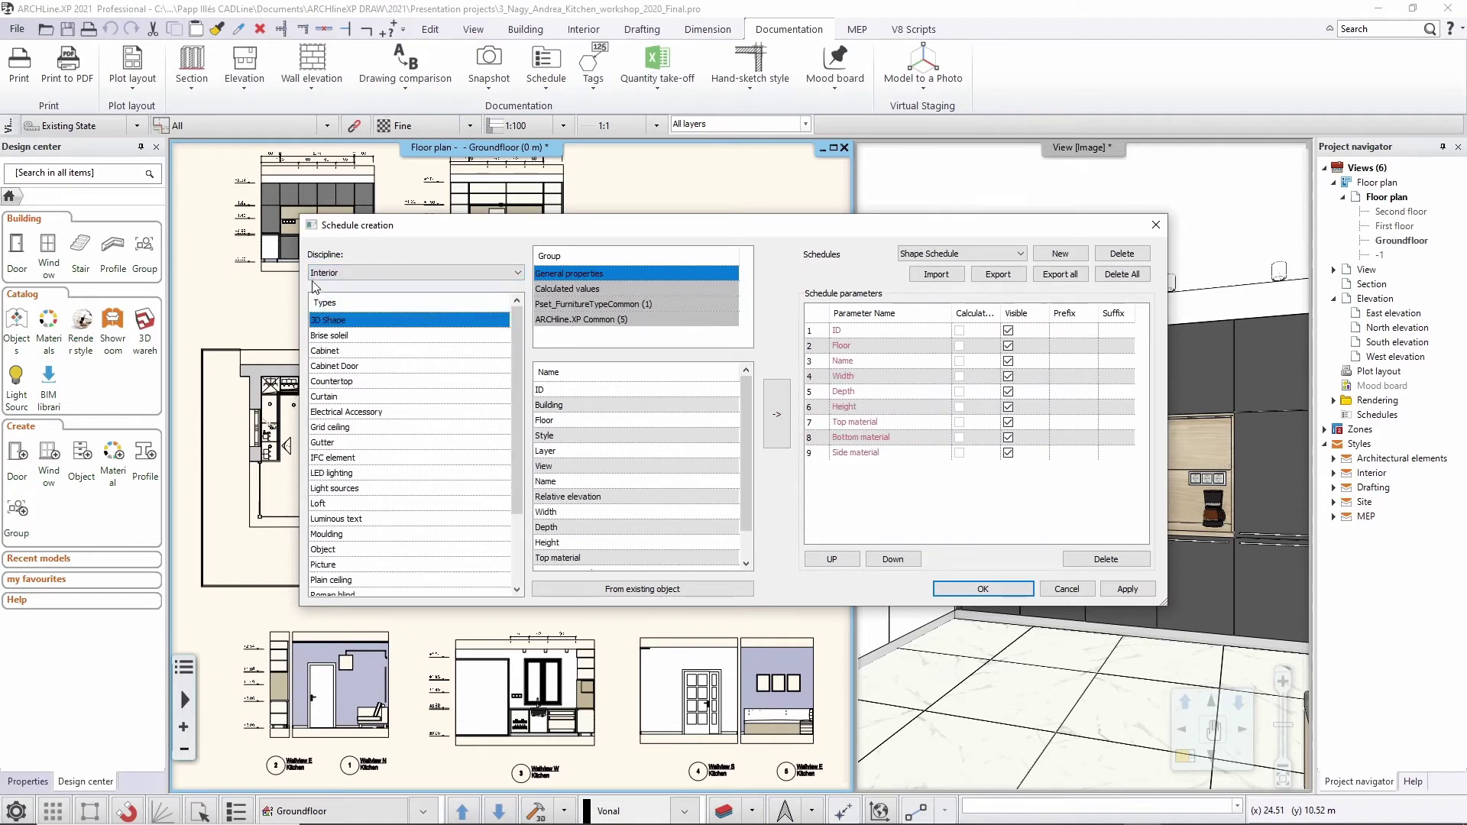
left_click(327, 353)
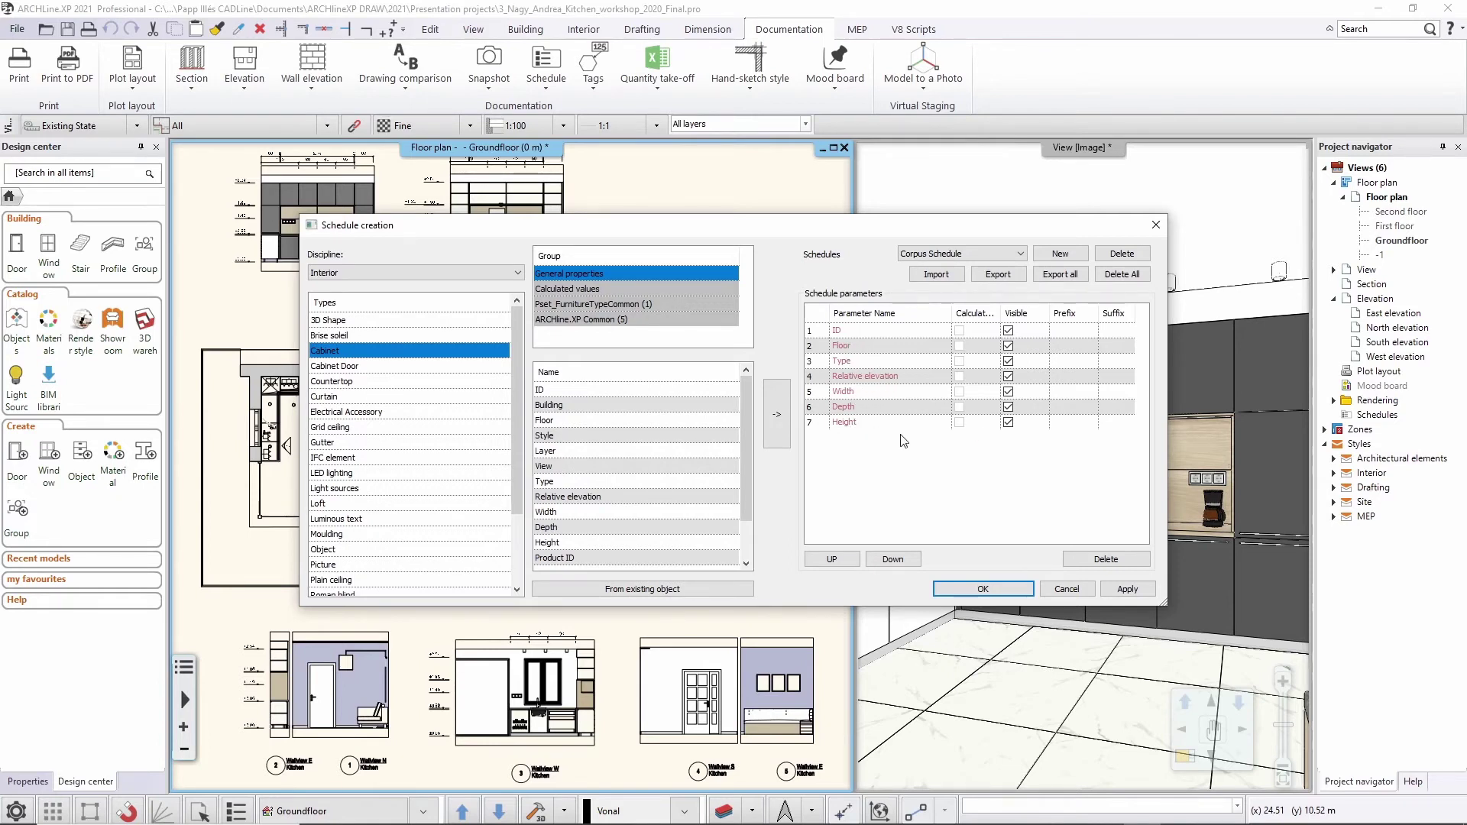
Add the Image with dimensions parameter to the Corpus Schedule and accept the schedule definition
left_click_drag(749, 420, 741, 478)
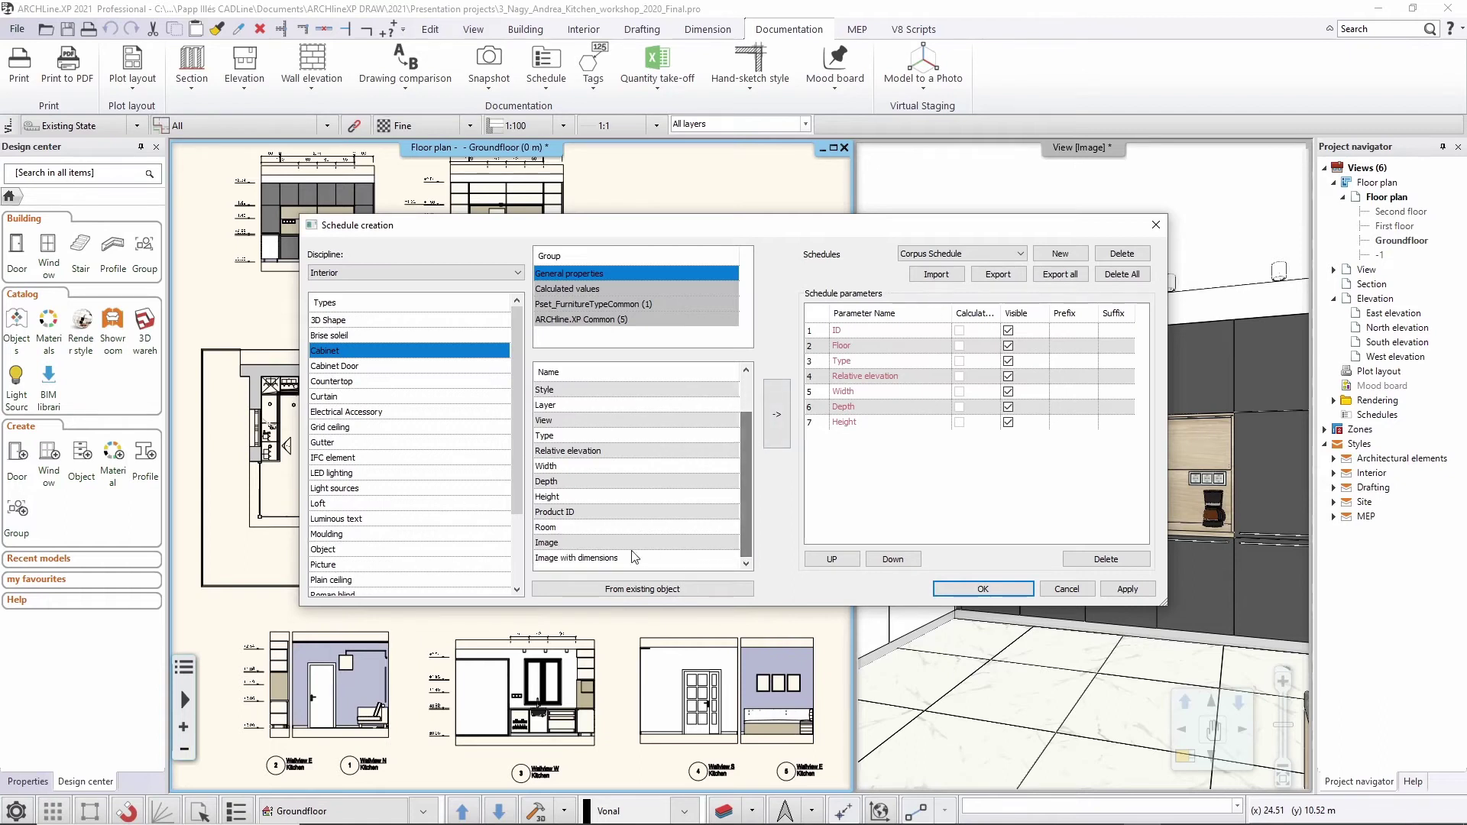
left_click(604, 558)
left_click(768, 447)
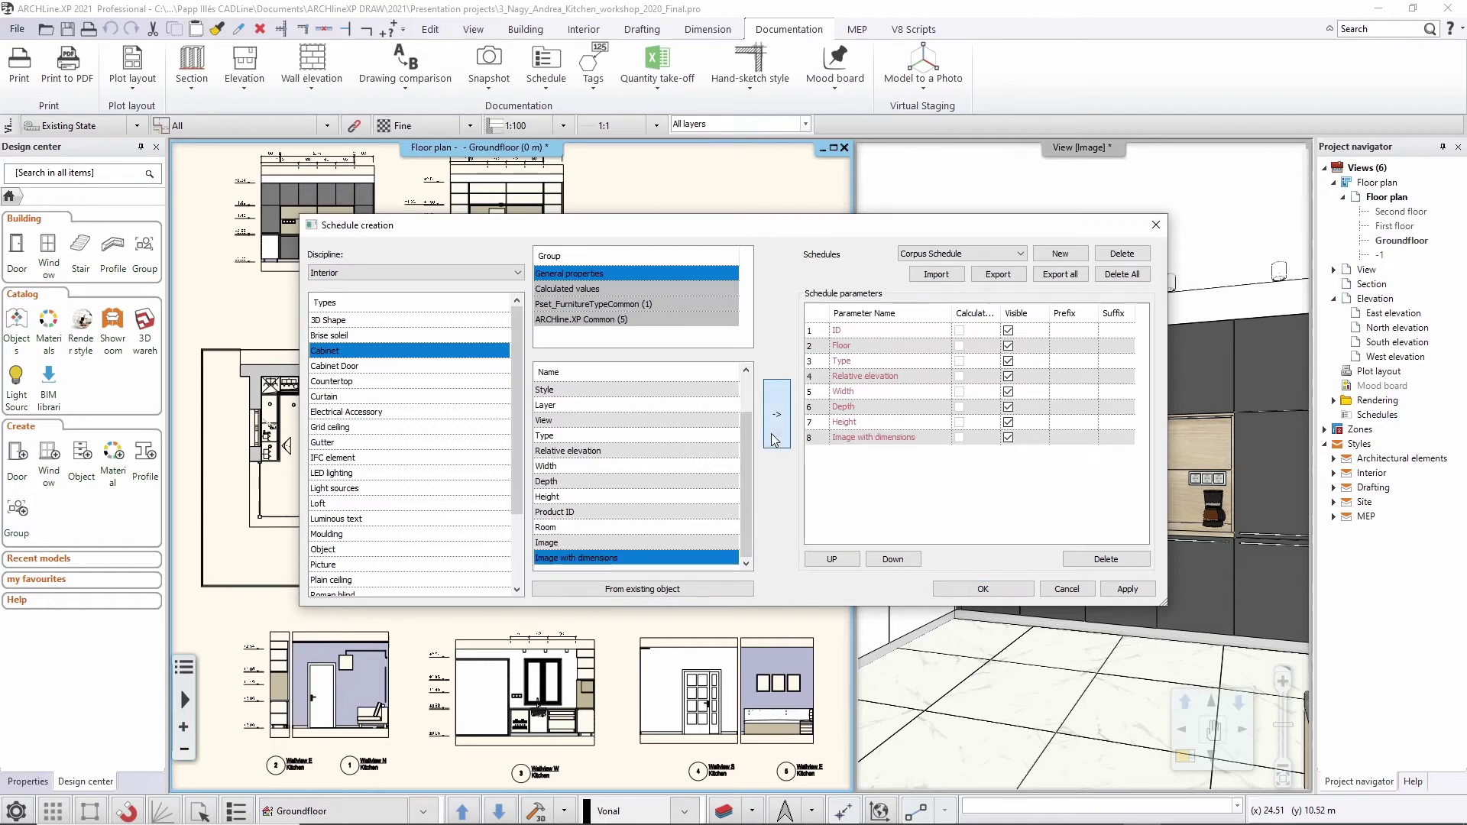
left_click(967, 587)
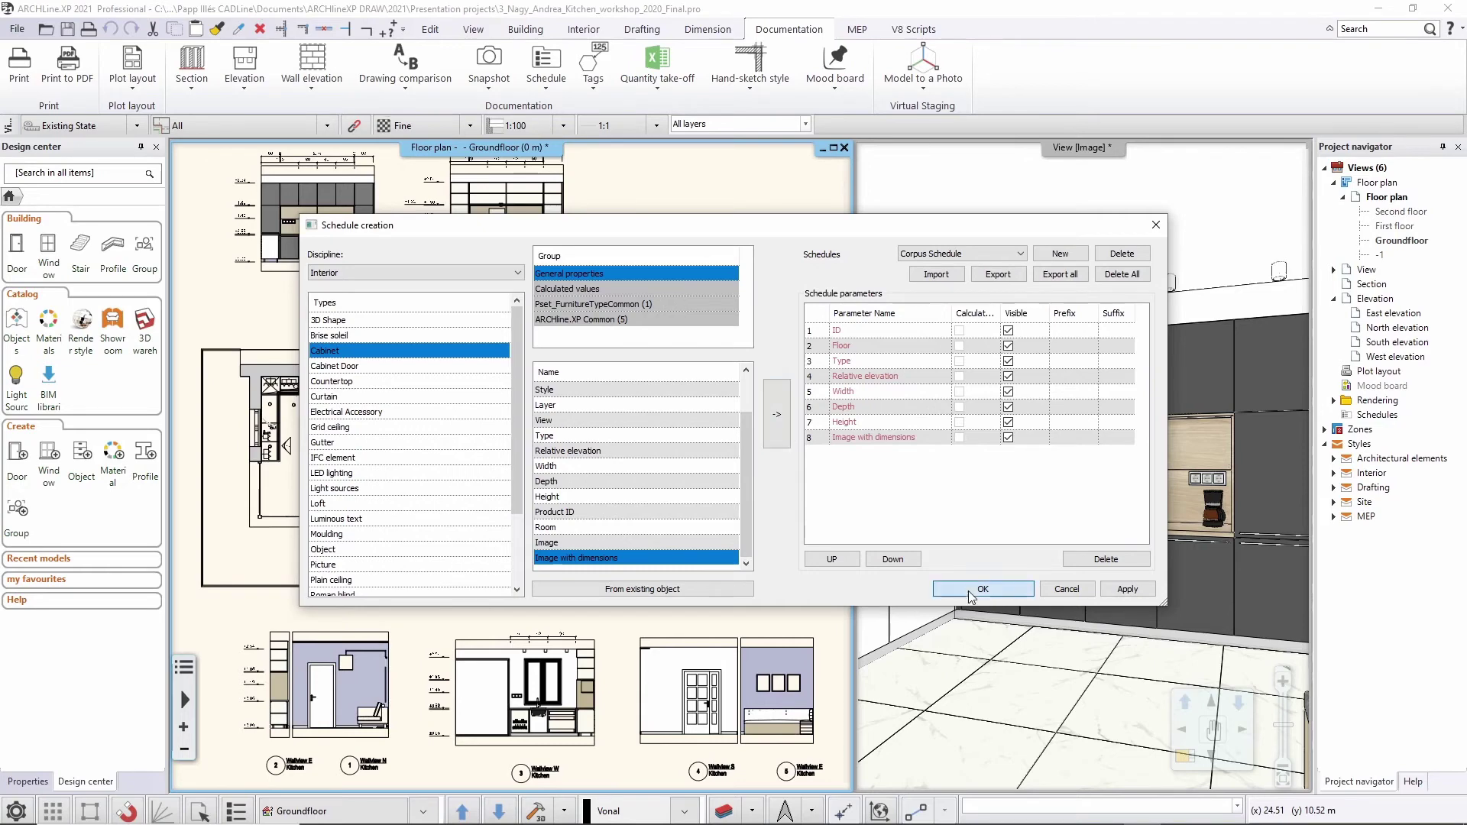
Start placing the Corpus Schedule for Interior cabinets, accepting its parameters and the default formatting
left_click(557, 84)
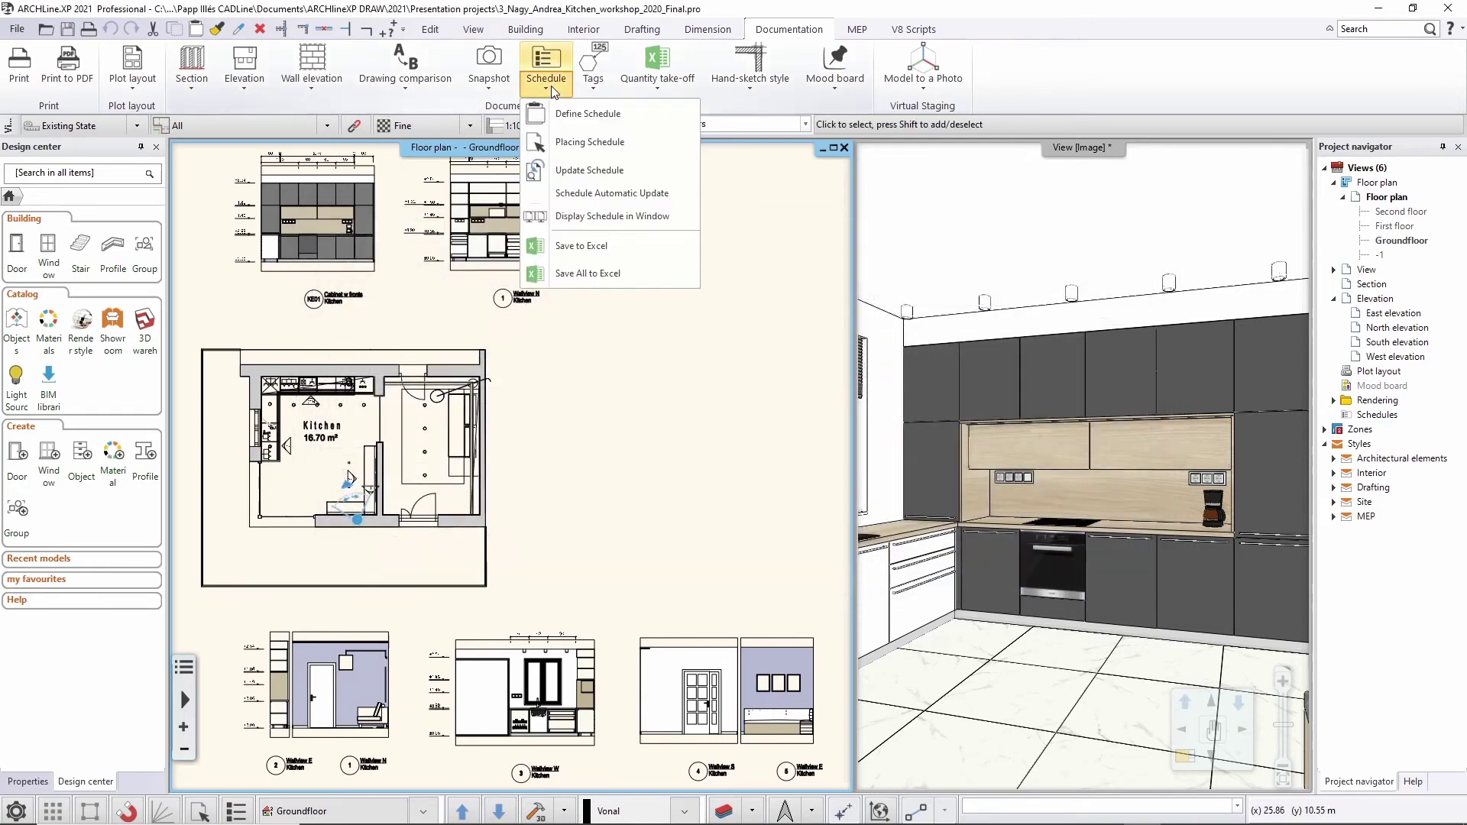
left_click(552, 143)
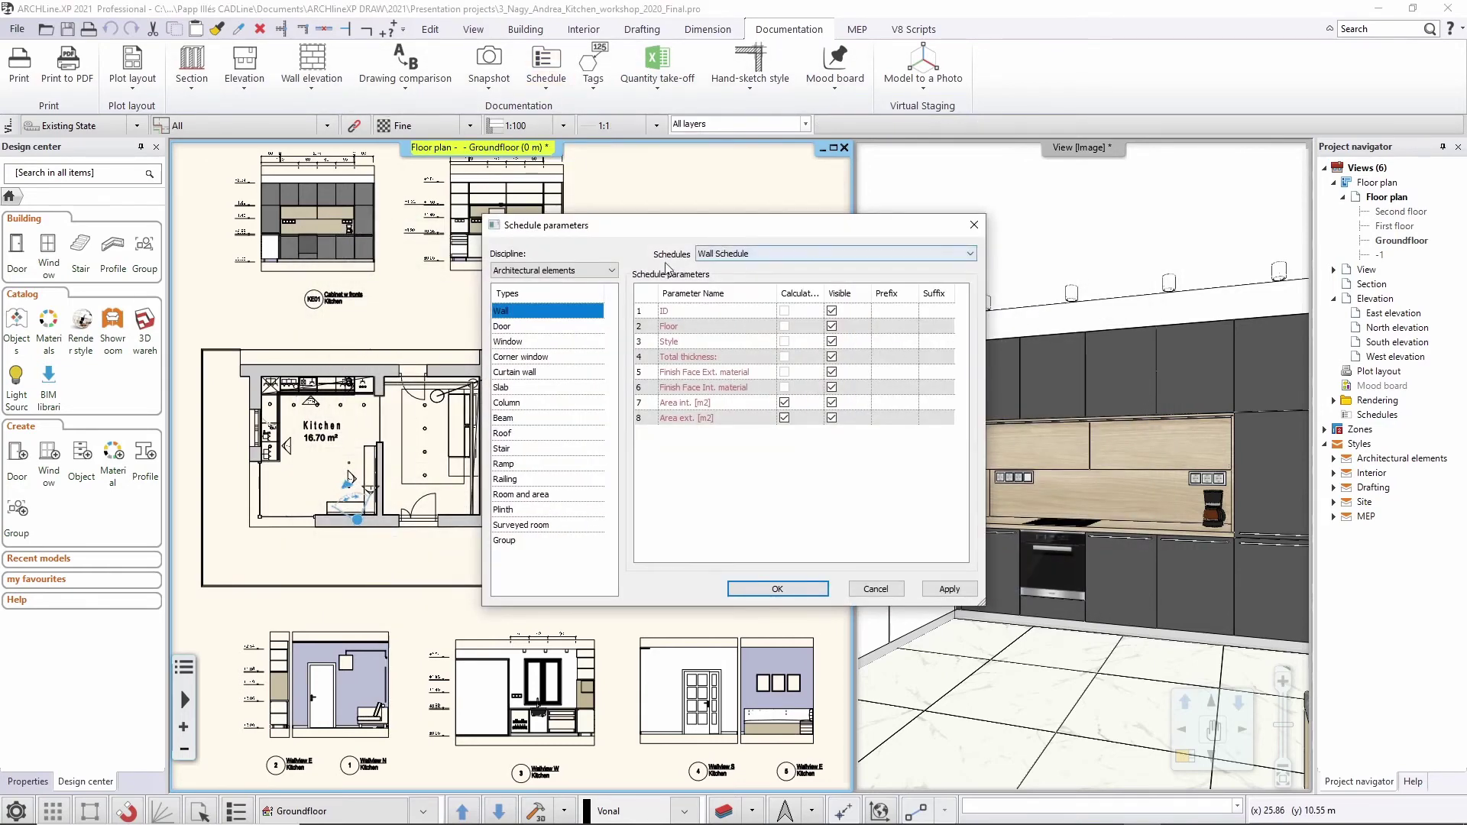
left_click(565, 270)
left_click(529, 295)
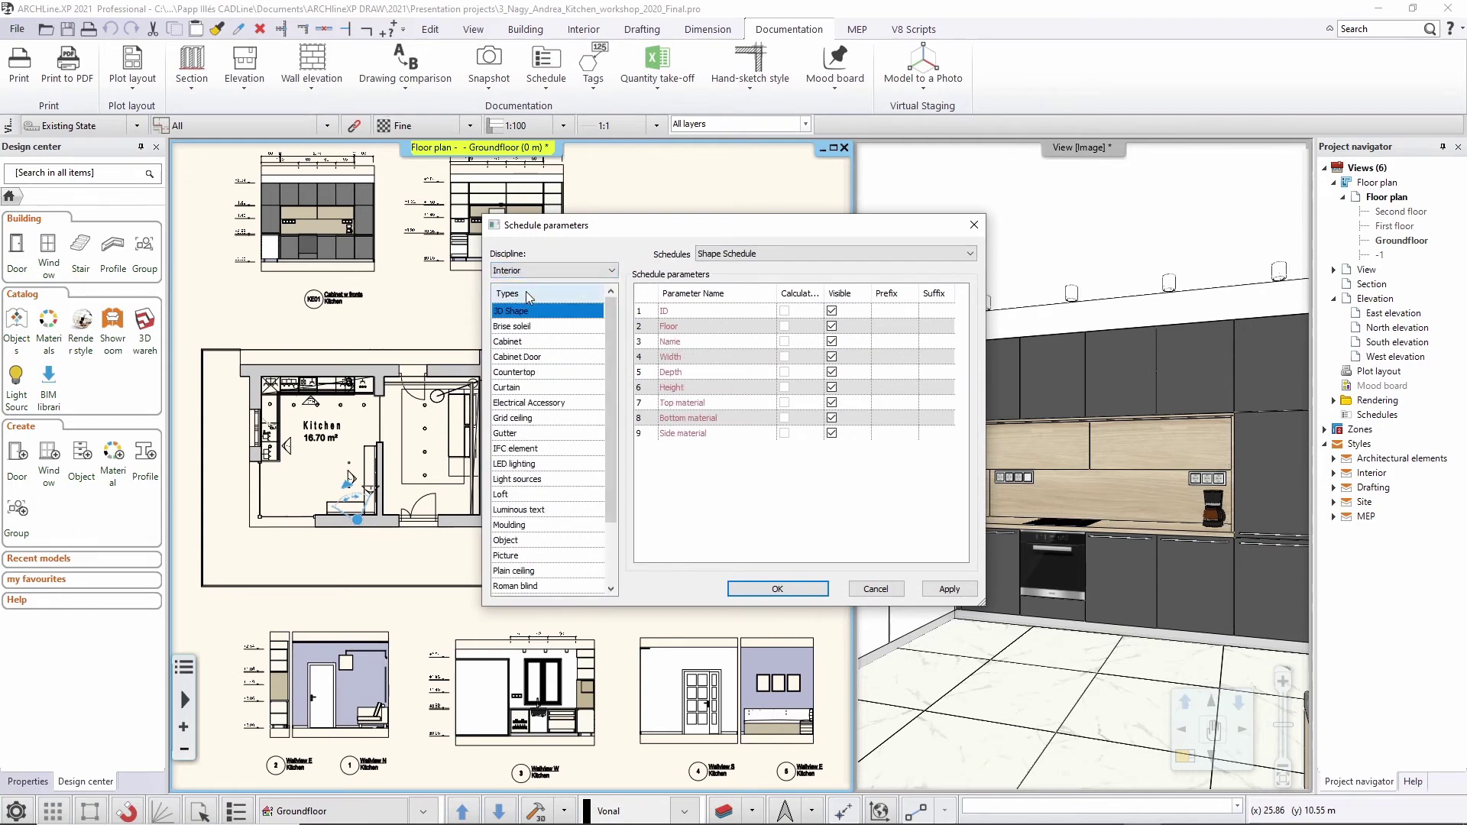
left_click(518, 343)
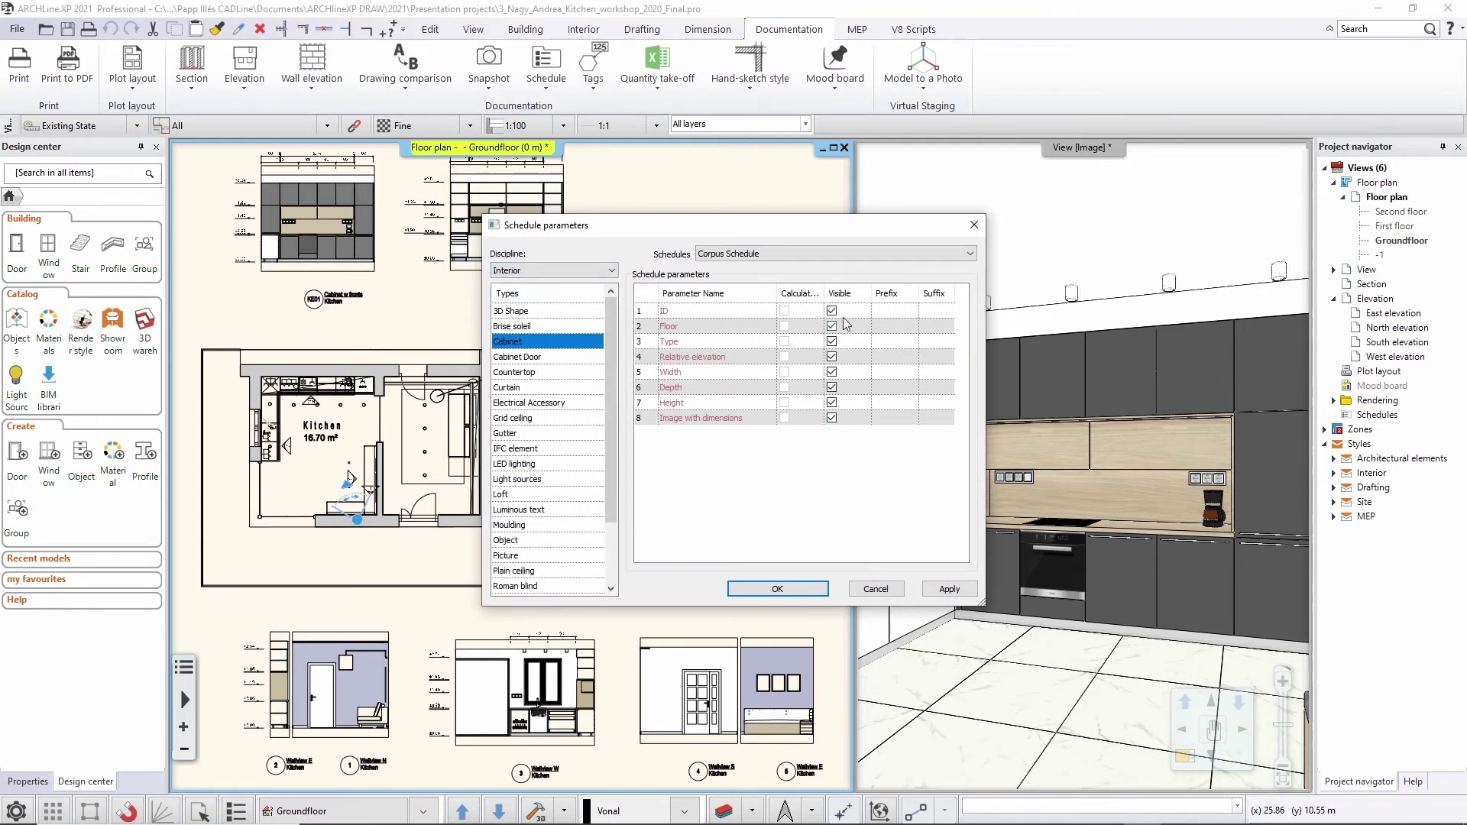
left_click(801, 582)
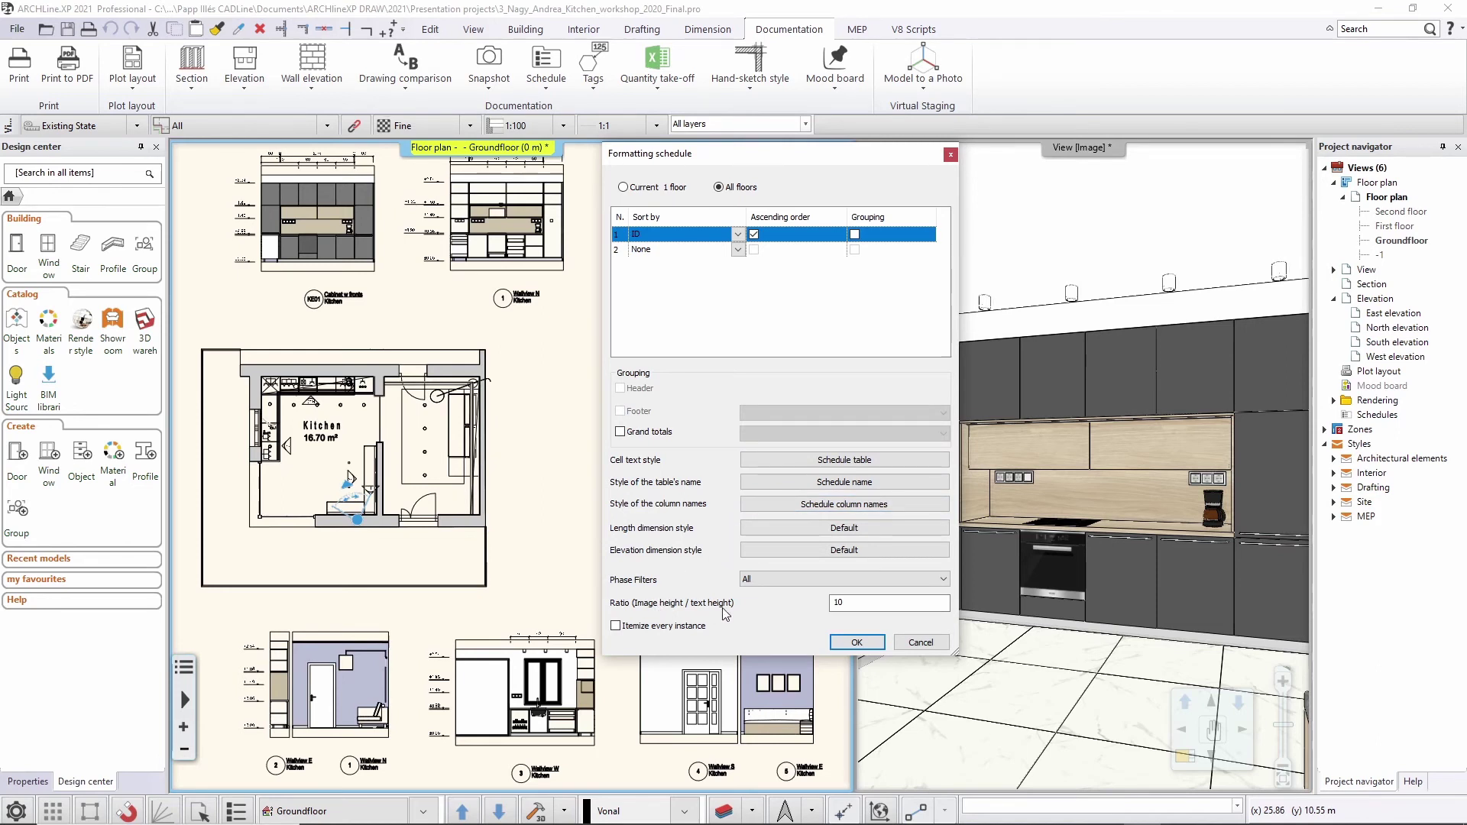
left_click(855, 643)
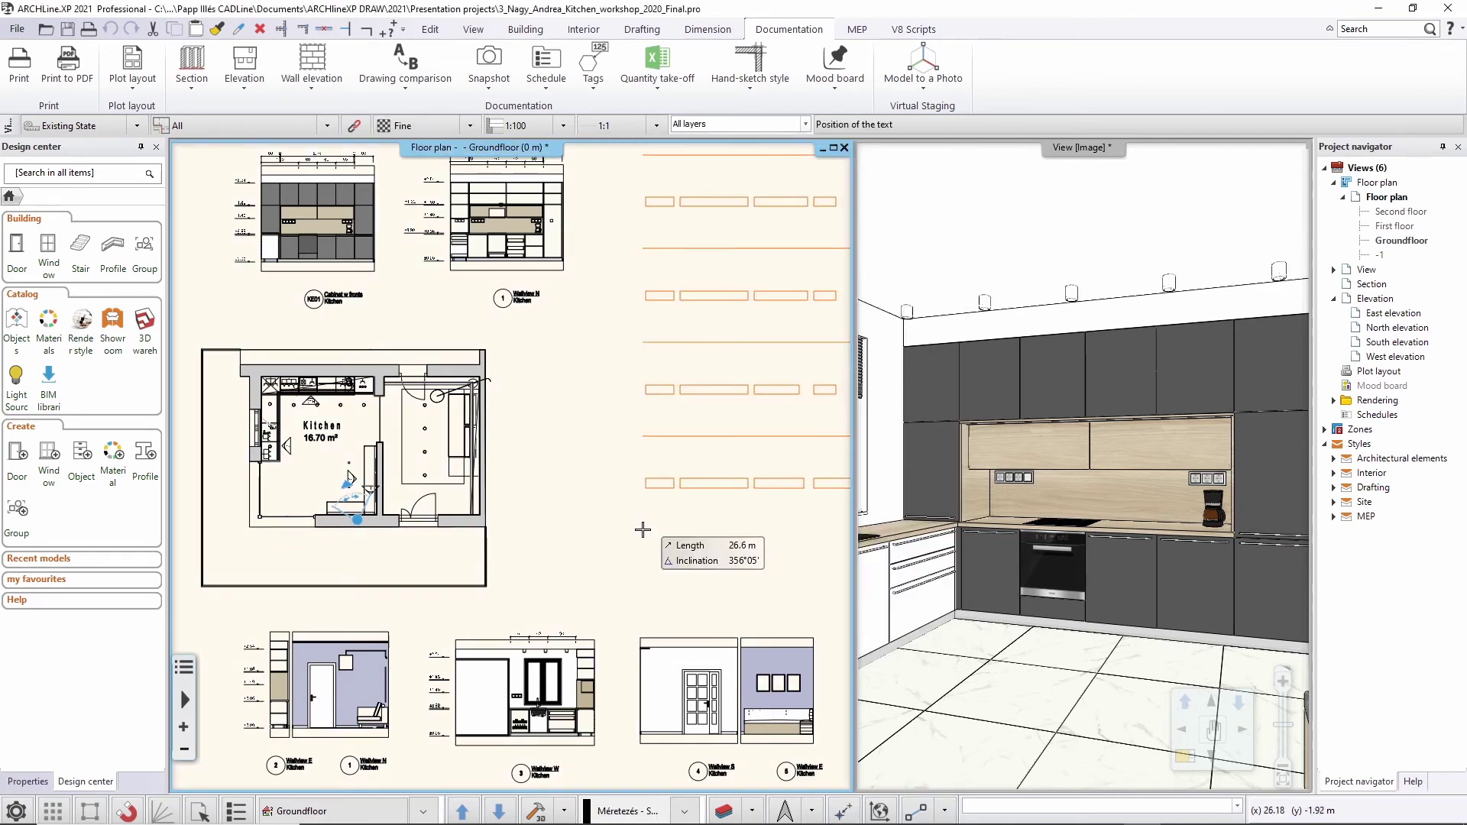
Place the Corpus Schedule table in the empty area beside the kitchen floor plan and wall views
scroll(643, 529, "down", 1)
scroll(642, 530, "down", 3)
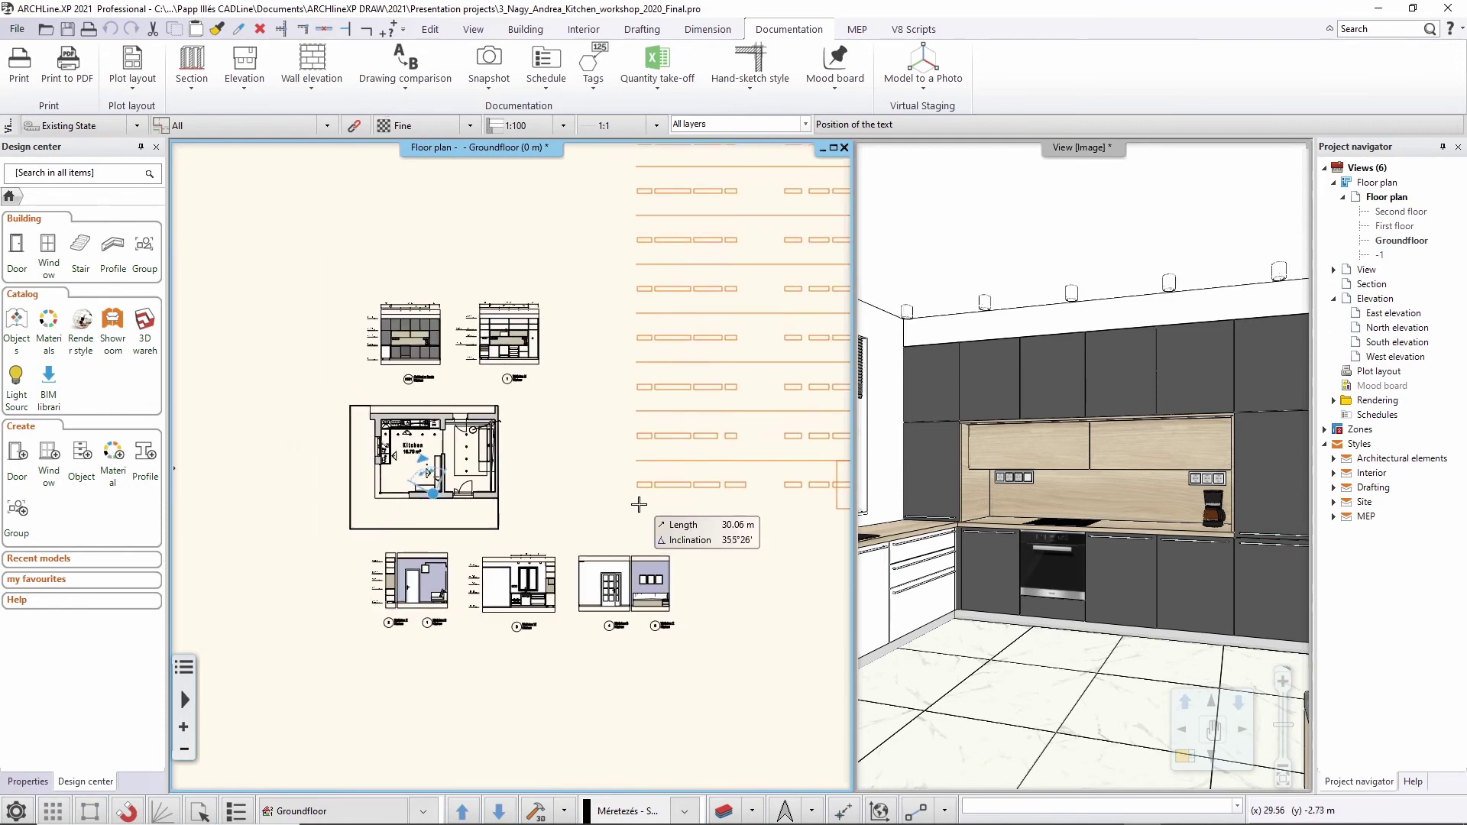
middle_click_drag(621, 477, 466, 481)
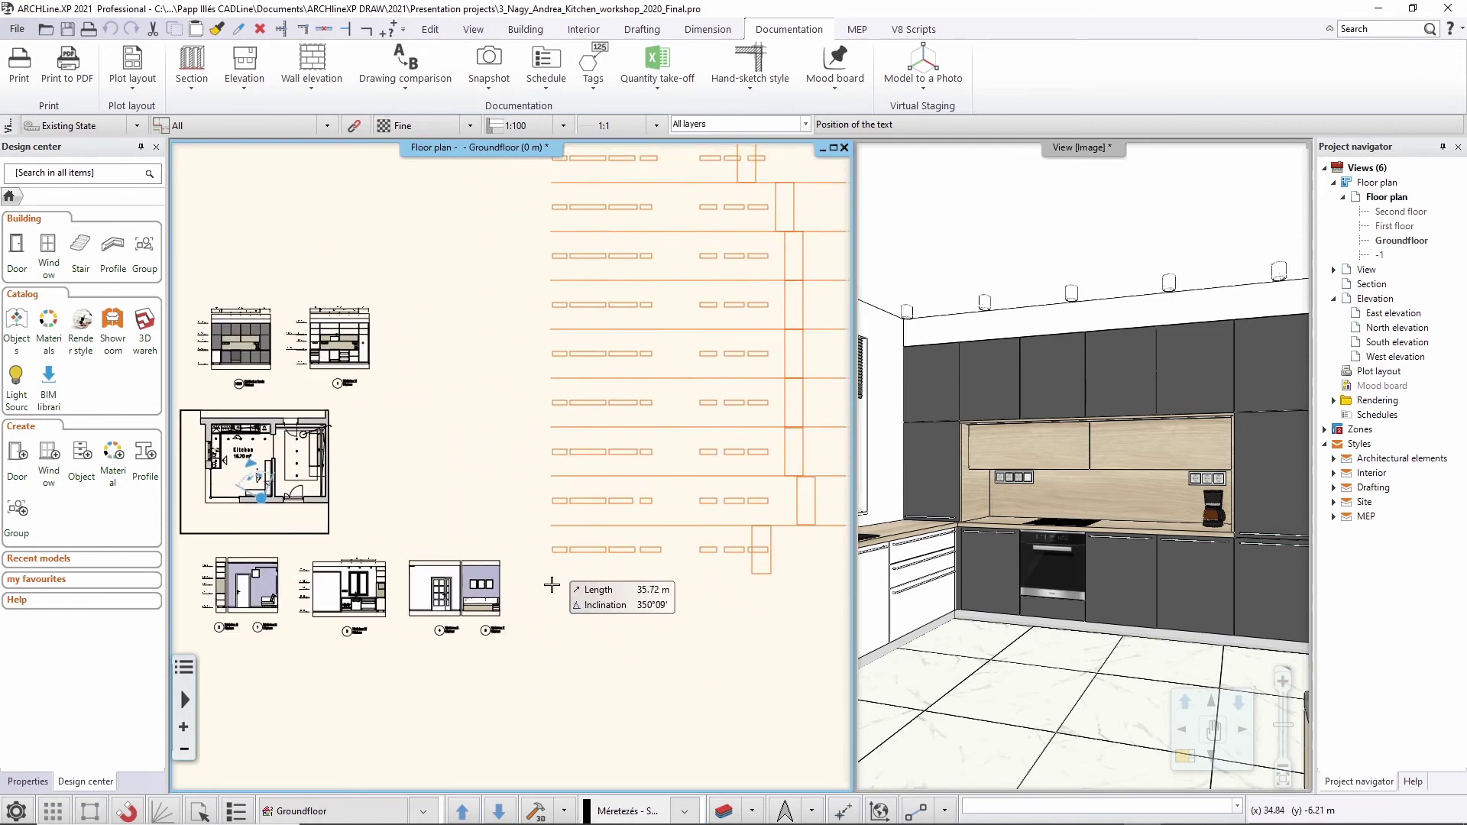
scroll(553, 673, "down", 2)
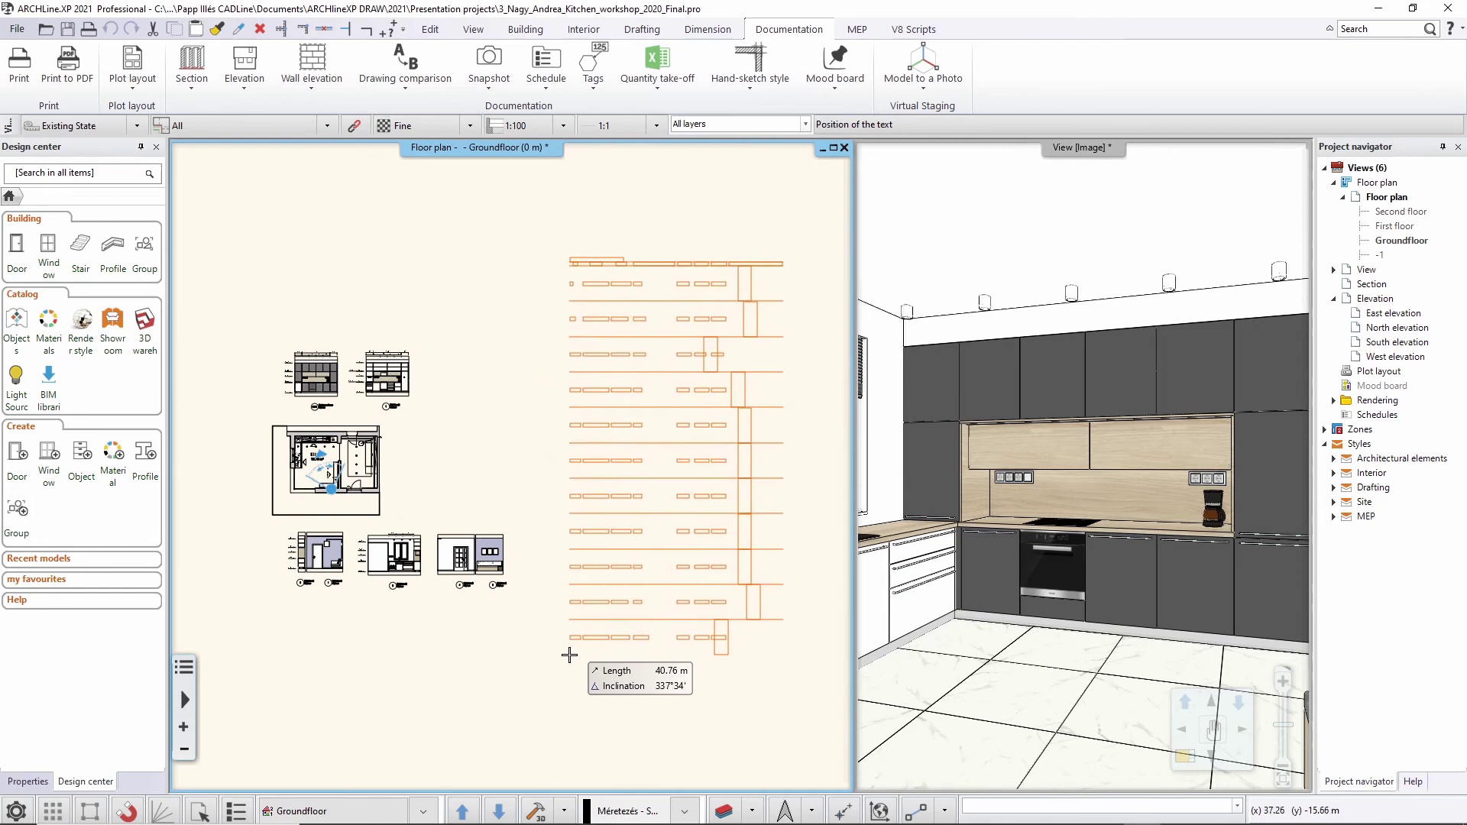
left_click(569, 655)
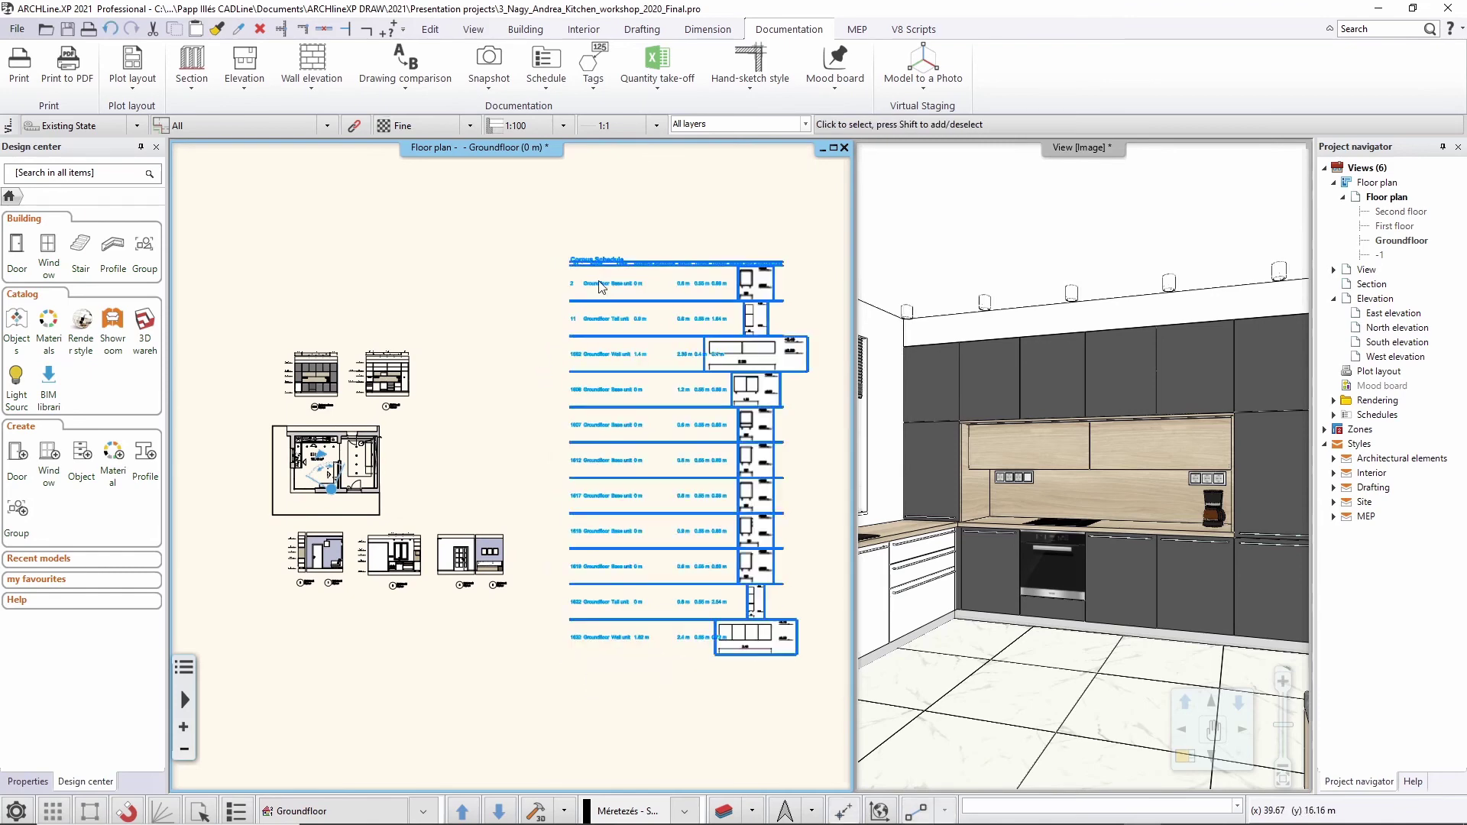
Examine the Corpus Schedule's columns, cabinet rows and dimensioned cabinet images on the floor plan
scroll(600, 290, "up", 2)
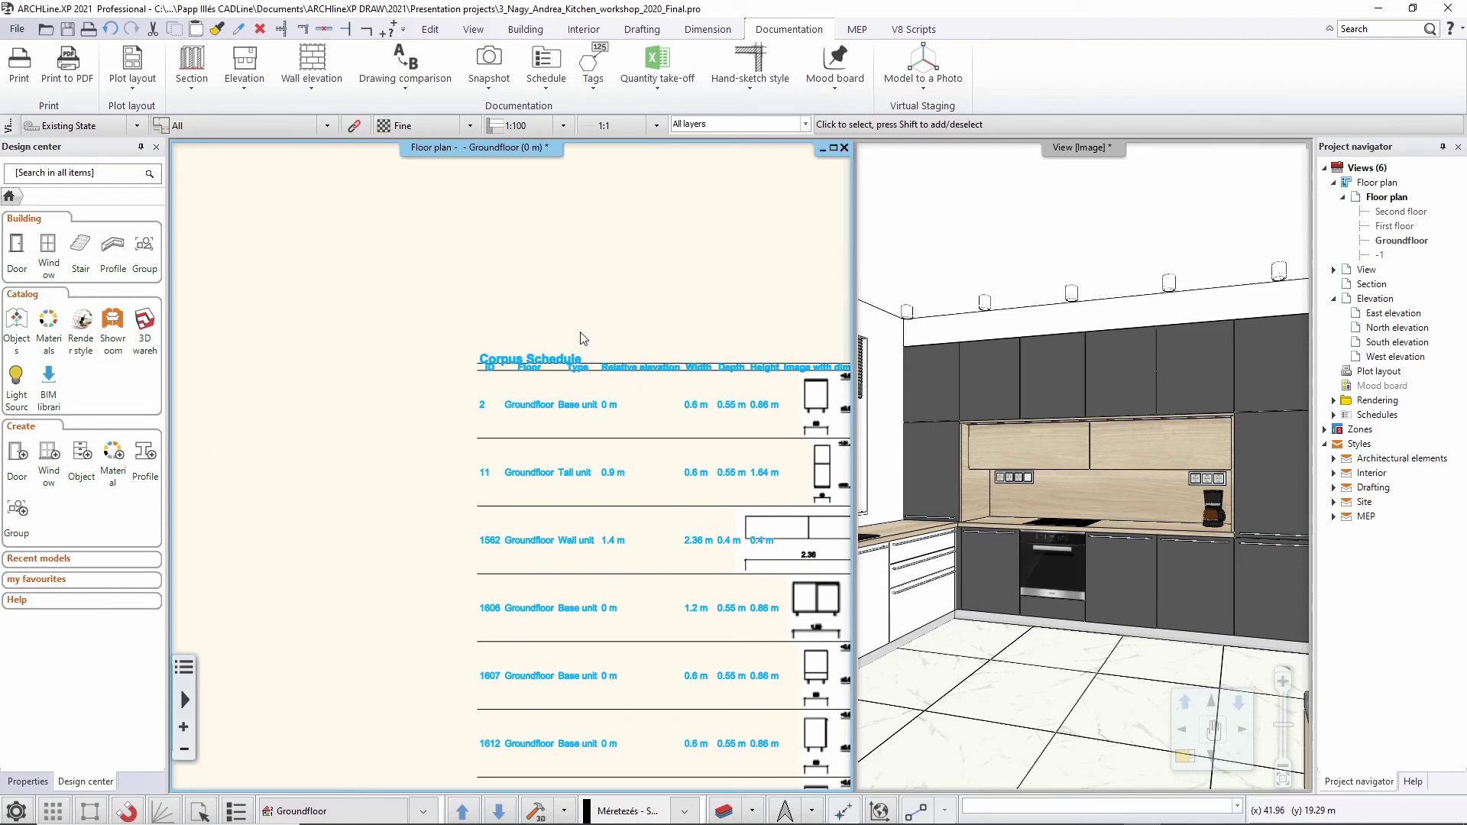
middle_click_drag(624, 431, 591, 321)
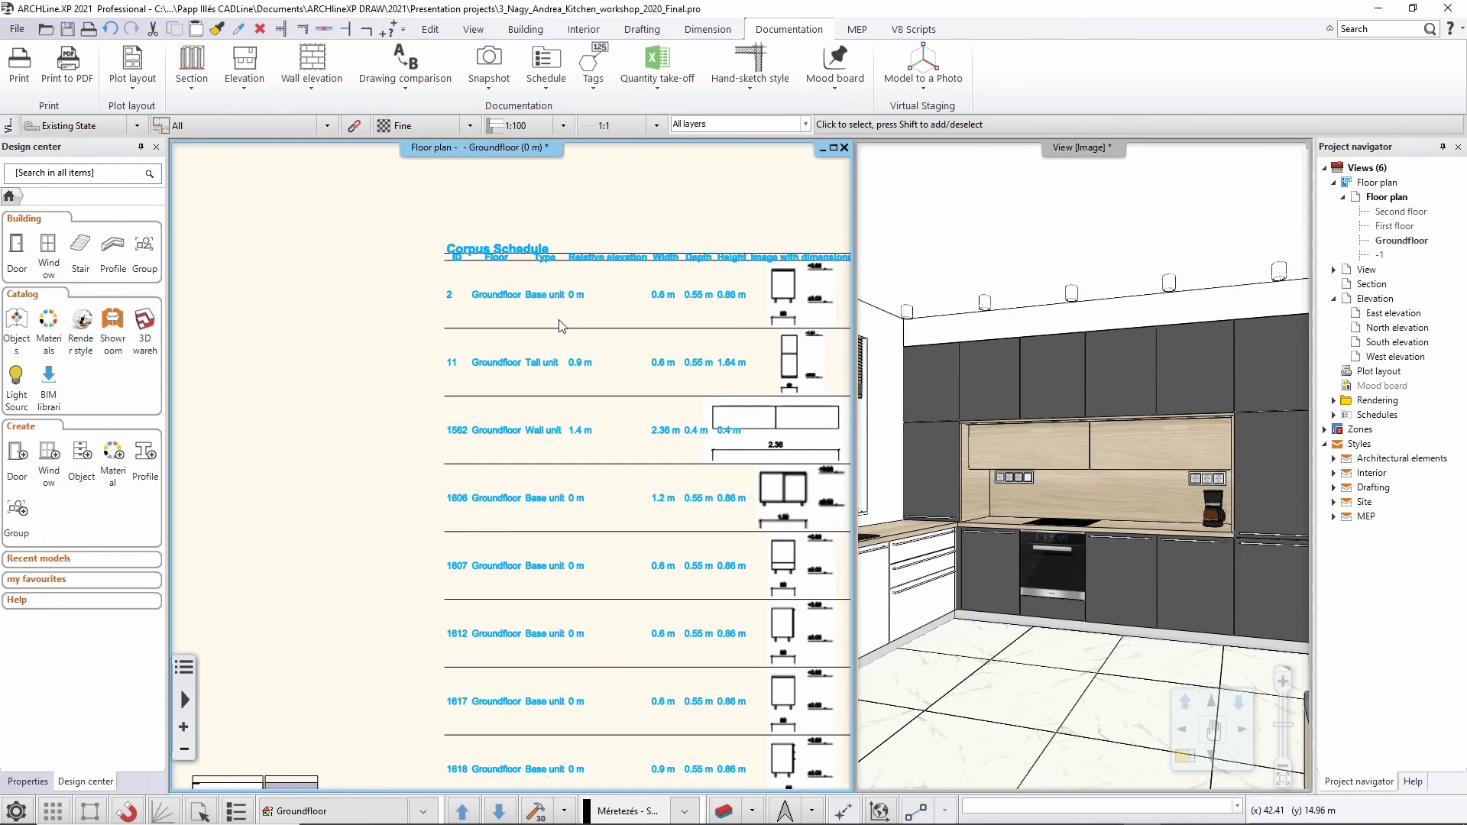
middle_click_drag(603, 389, 478, 359)
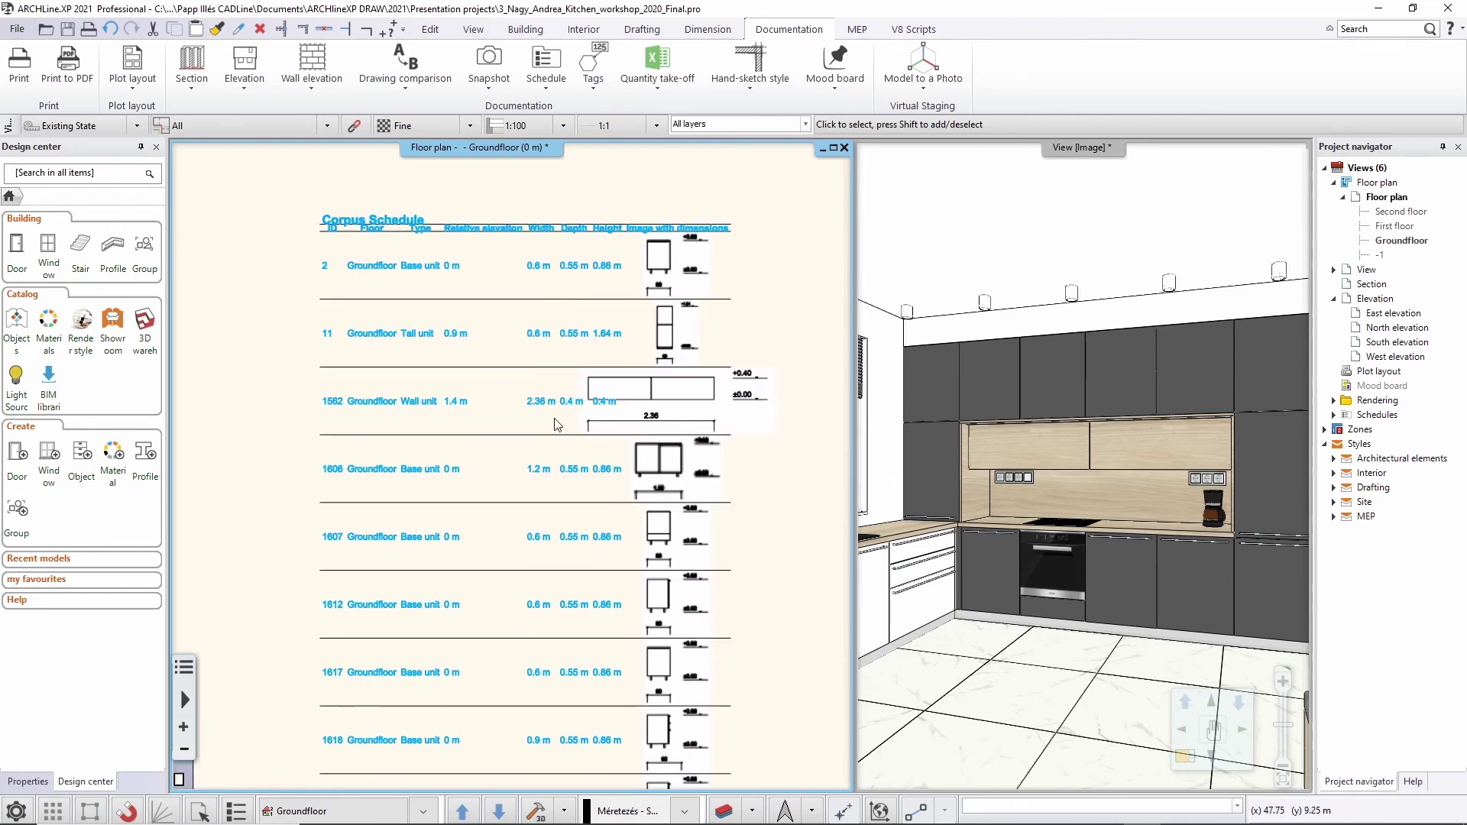
middle_click_drag(650, 623, 650, 512)
scroll(698, 605, "up", 2)
middle_click_drag(698, 606, 662, 583)
scroll(663, 588, "up", 2)
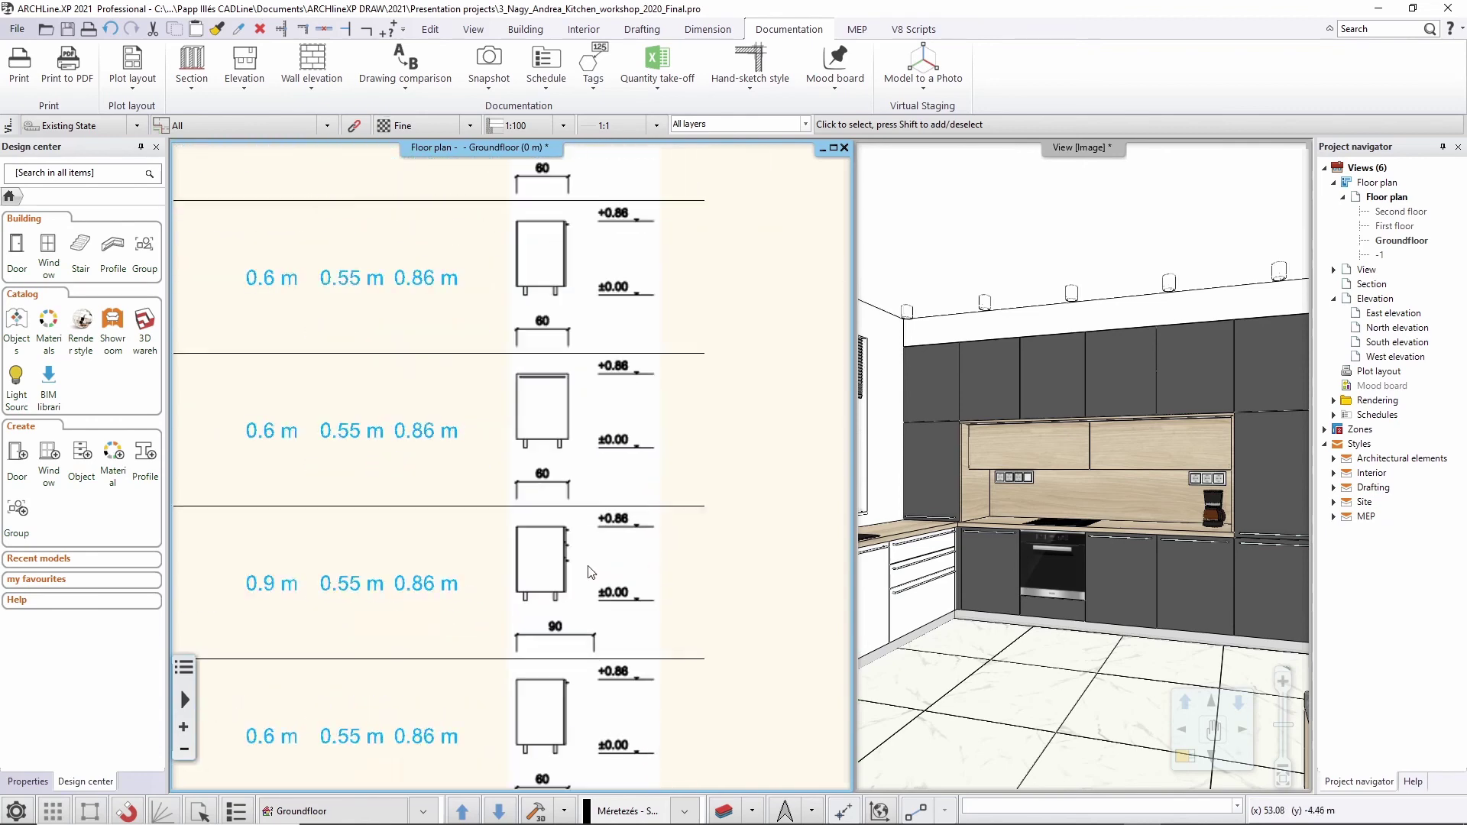
middle_click_drag(612, 483, 701, 464)
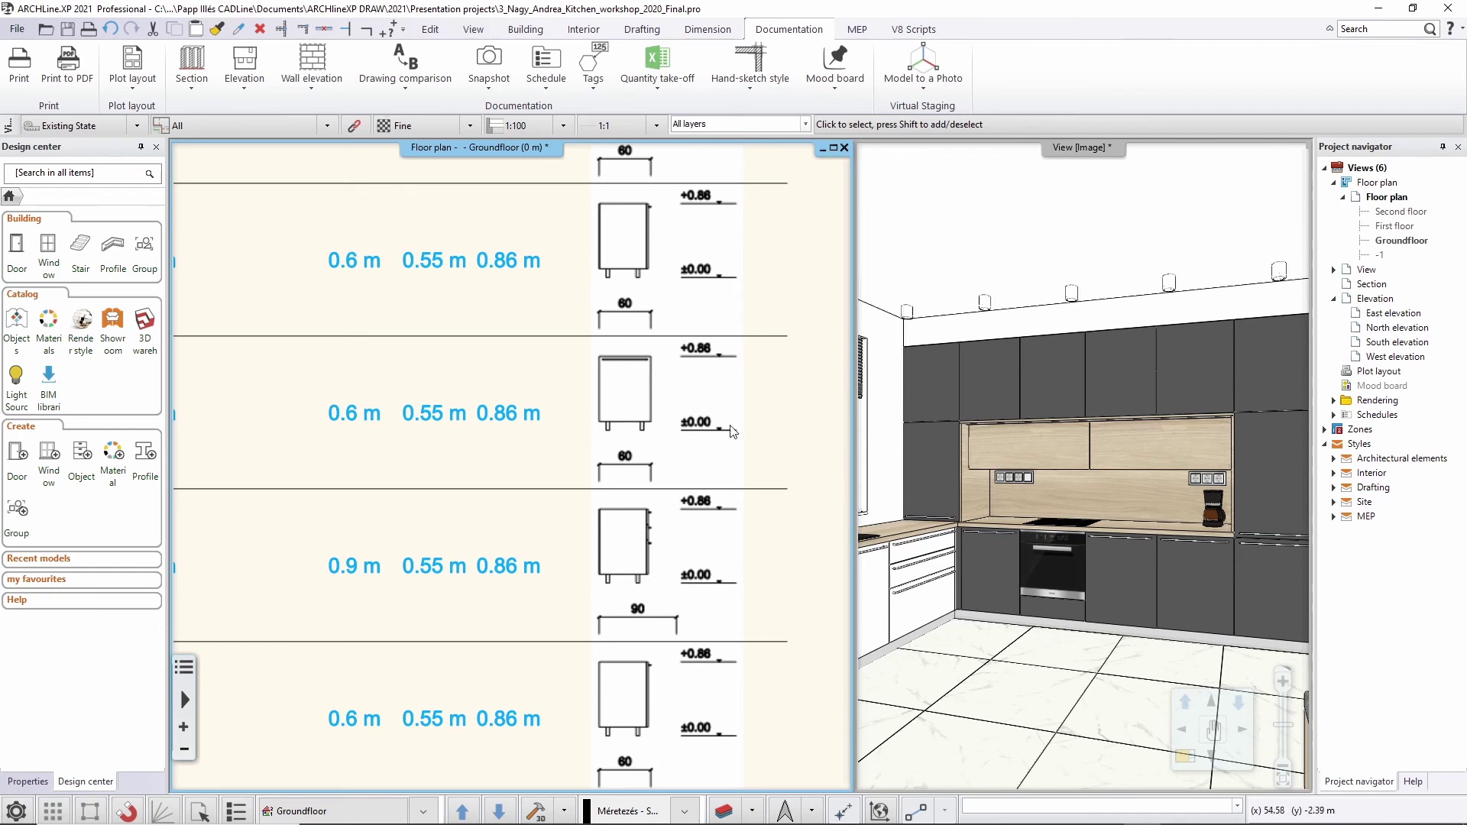
scroll(634, 457, "up", 3)
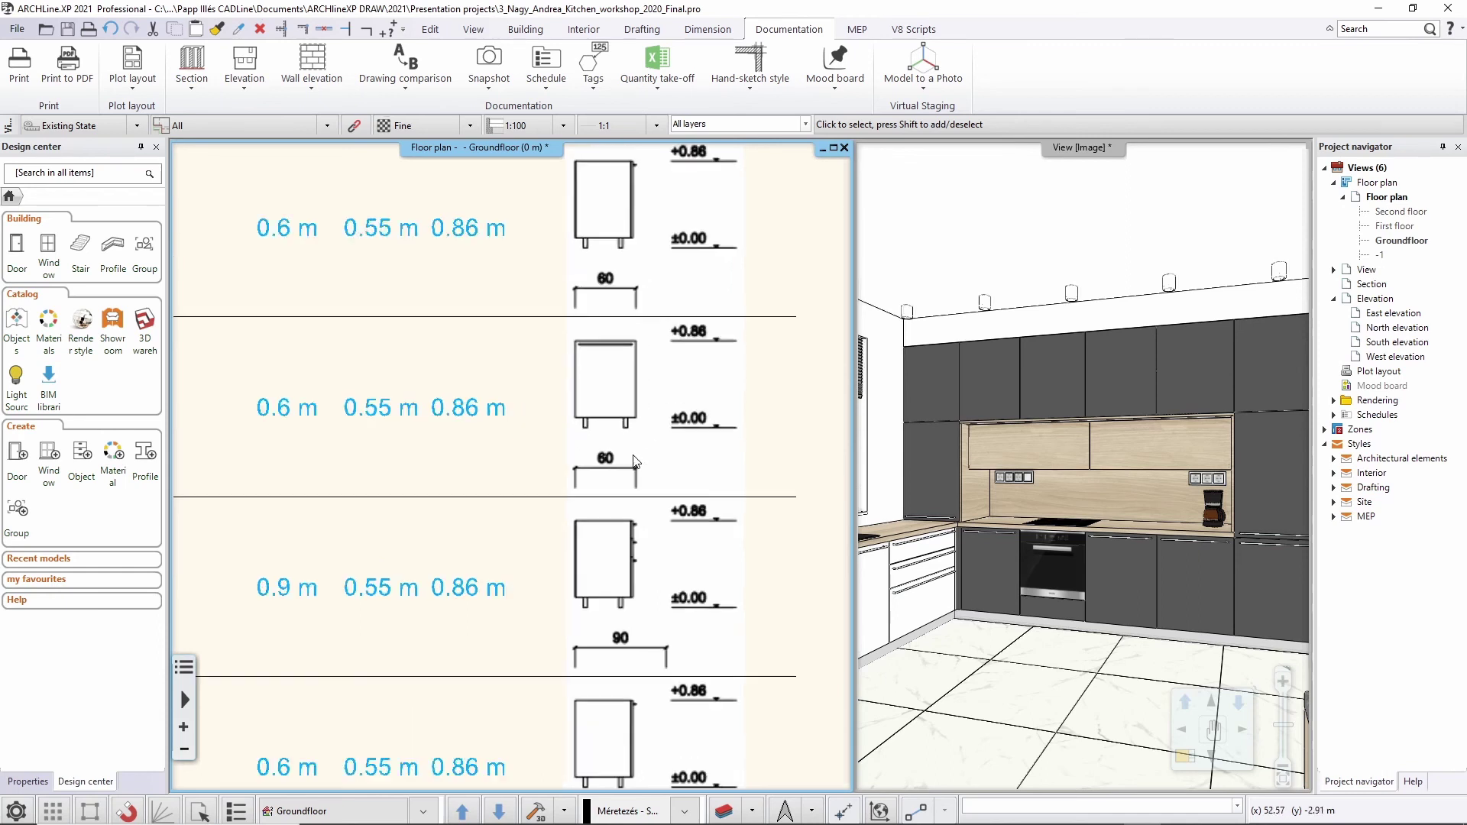
scroll(574, 463, "down", 2)
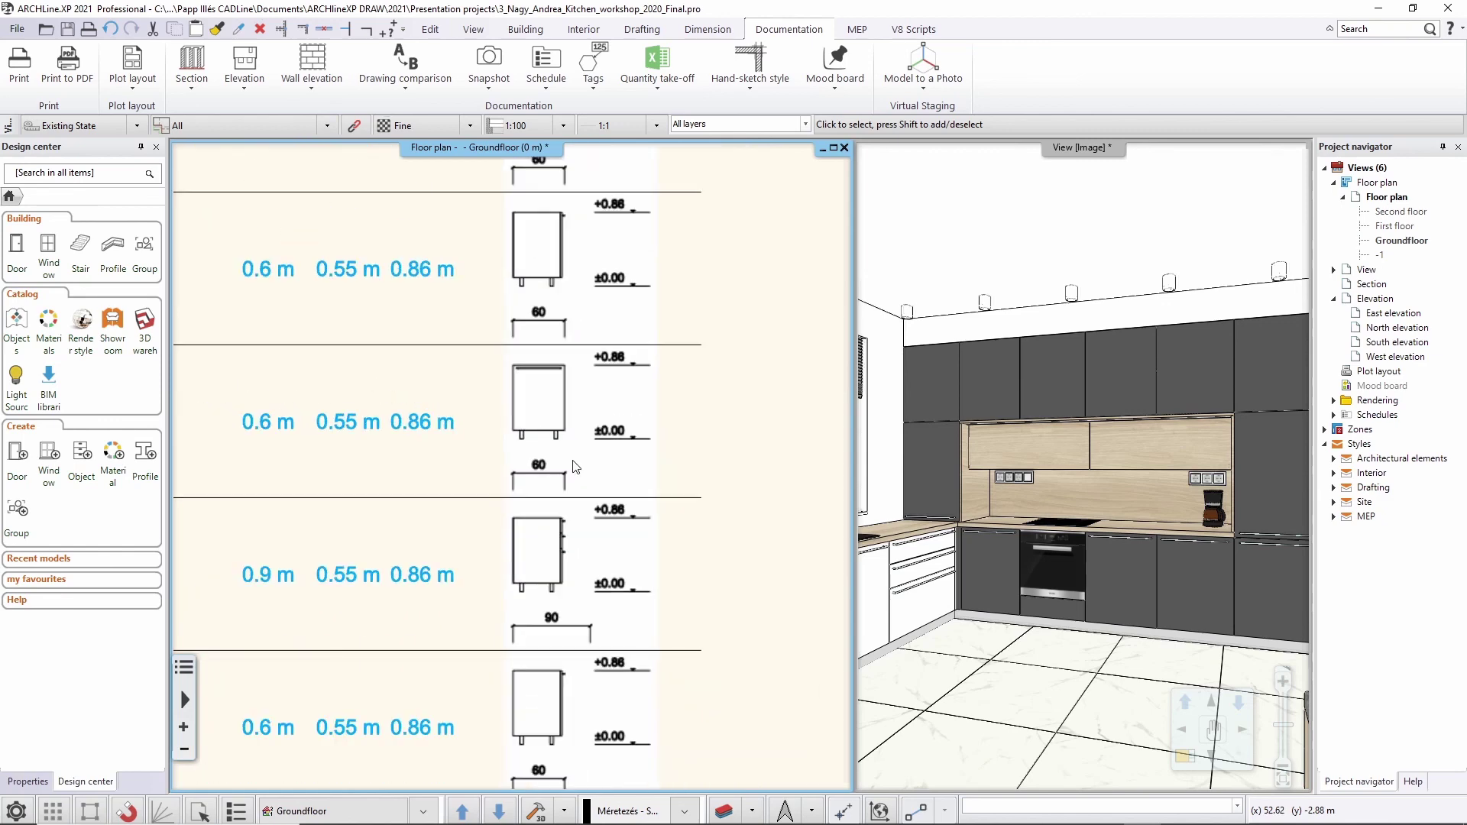
scroll(446, 452, "down", 5)
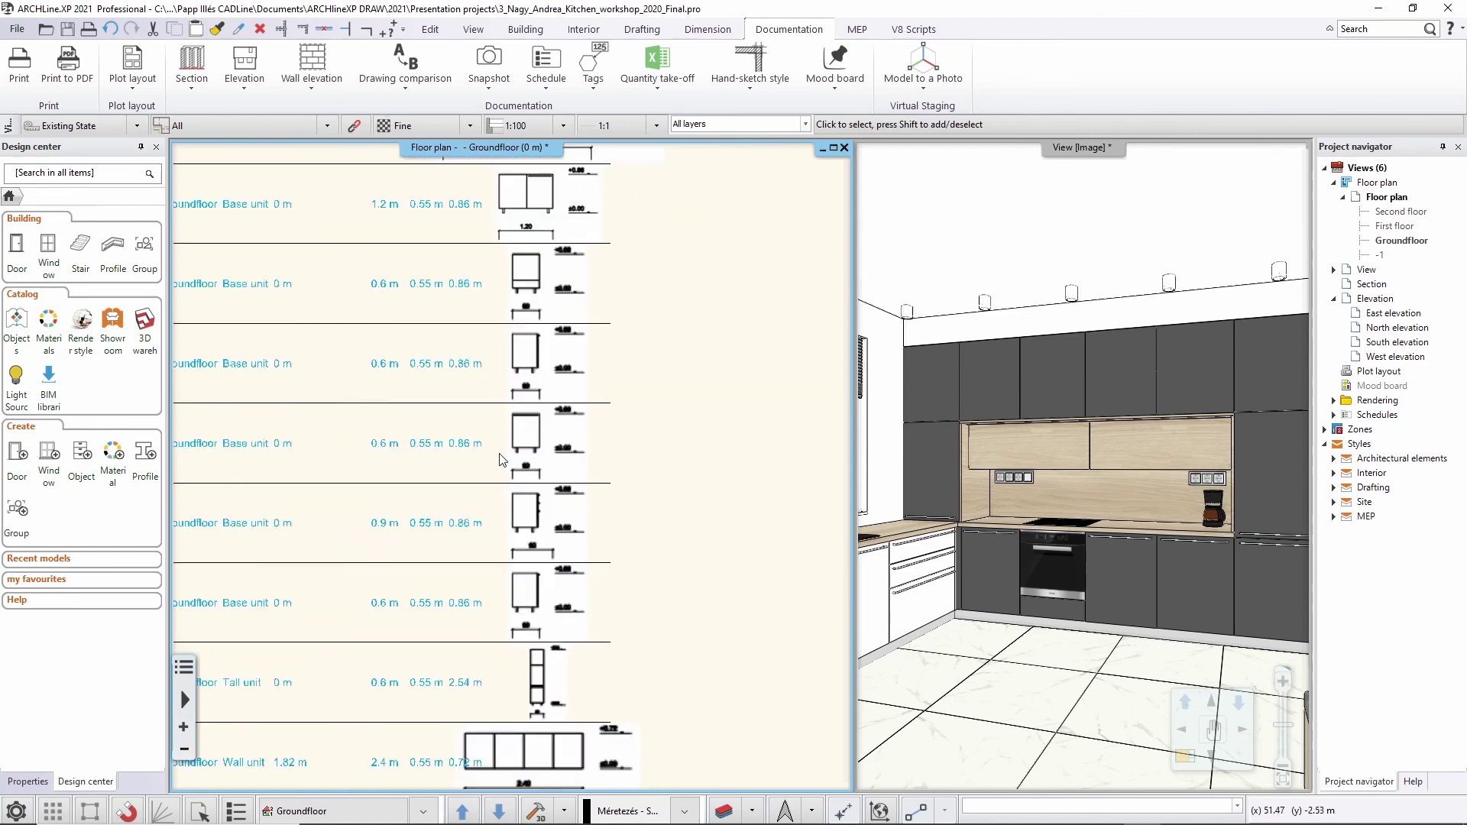
scroll(445, 452, "down", 3)
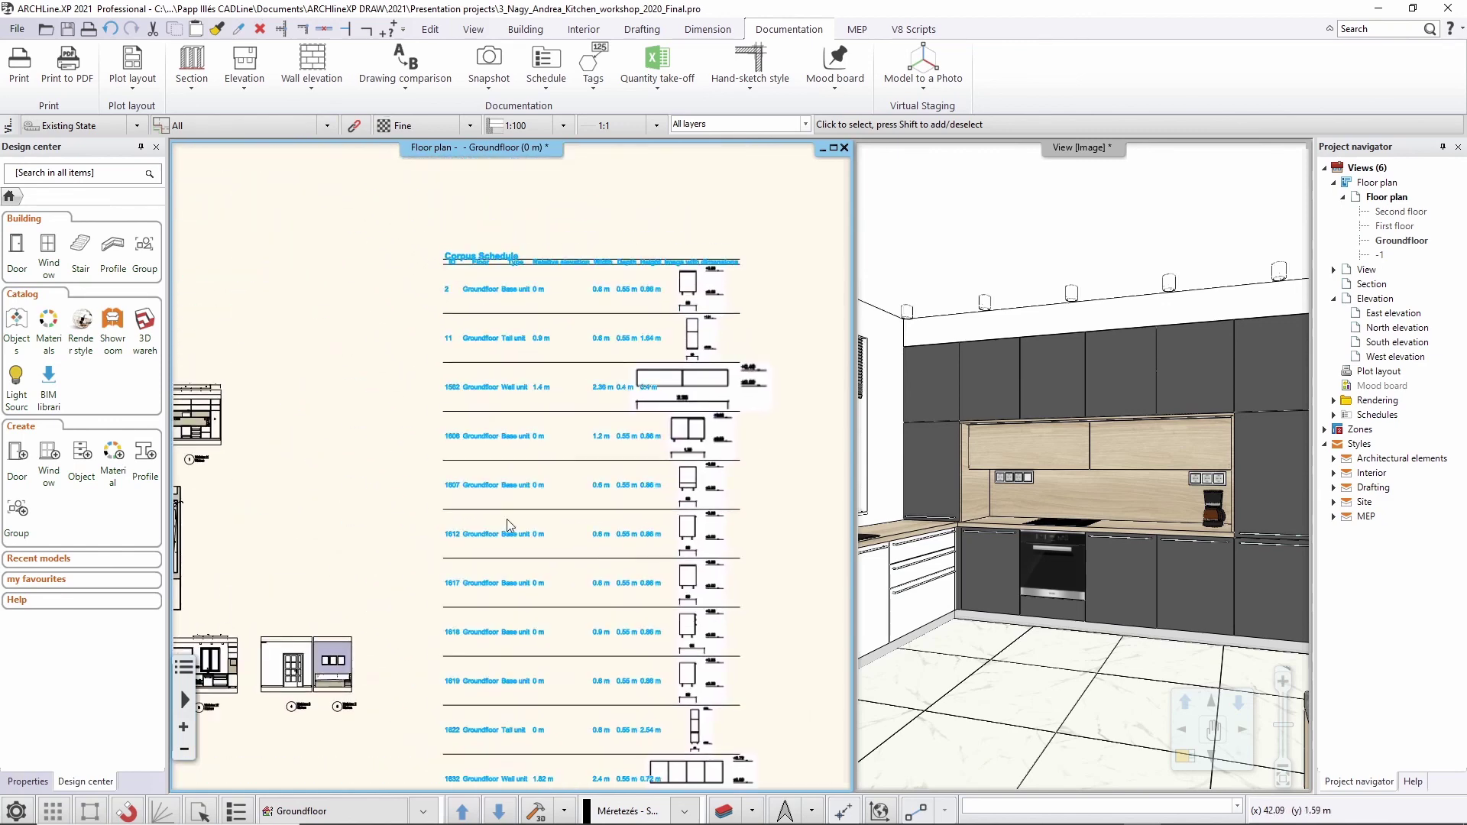
middle_click_drag(376, 490, 382, 456)
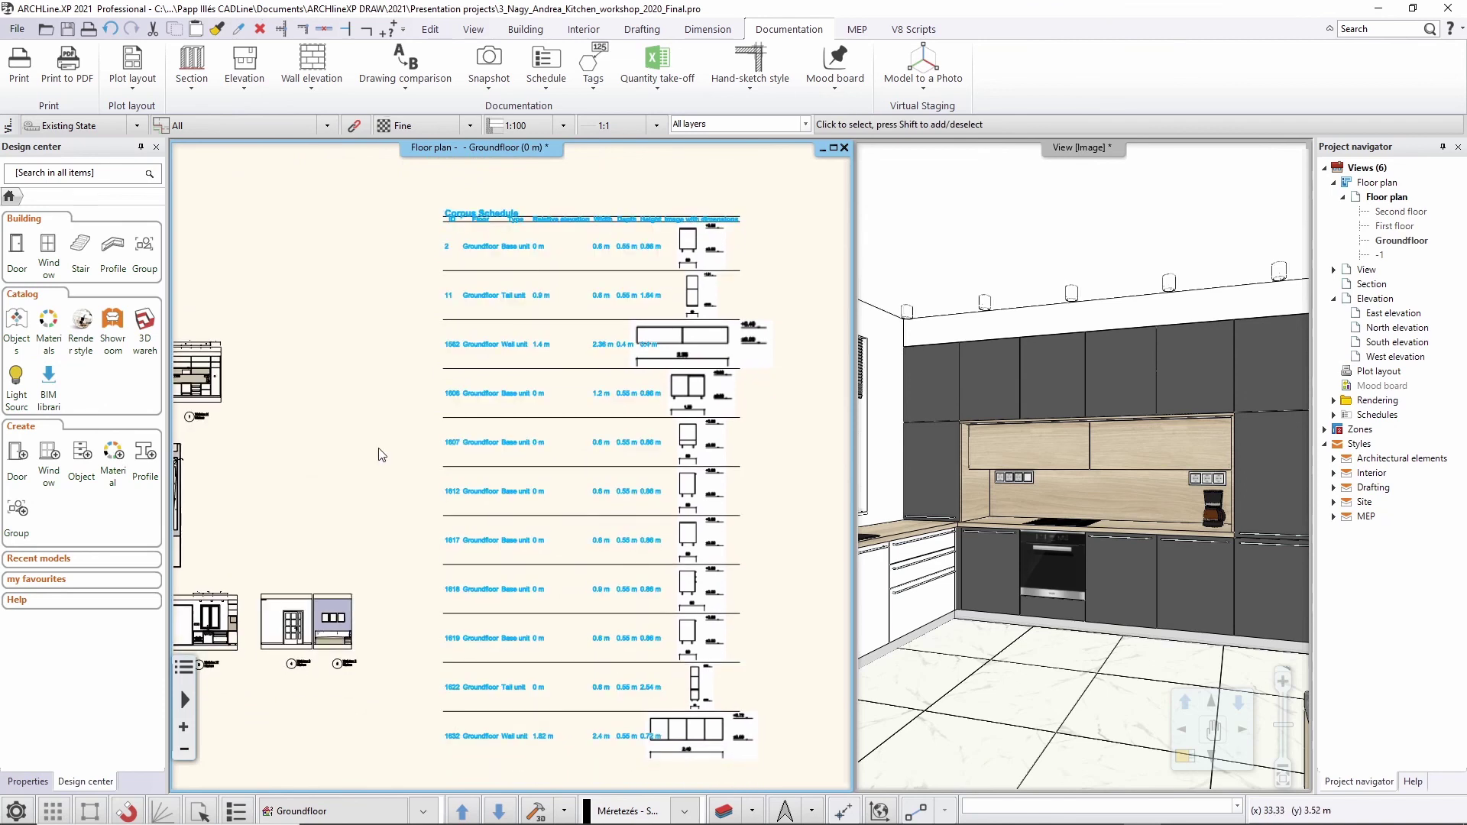